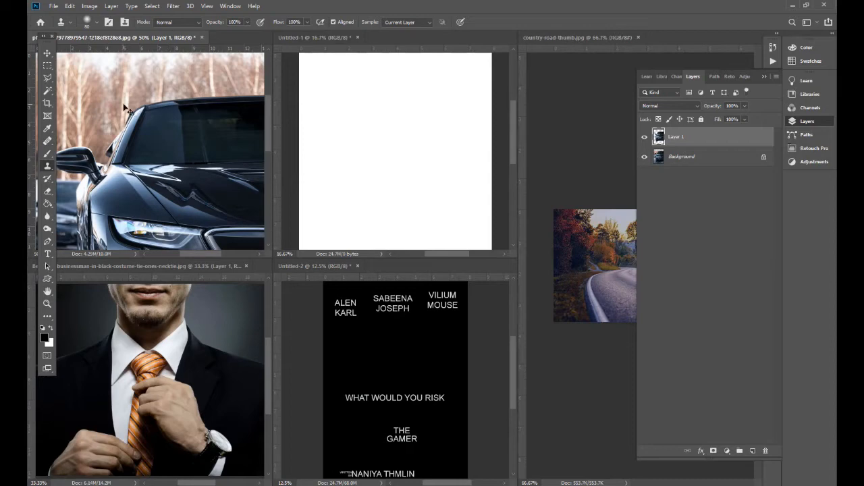
- Drag the car cutout layer from its photo into the blank Untitled-1 document
key("f")
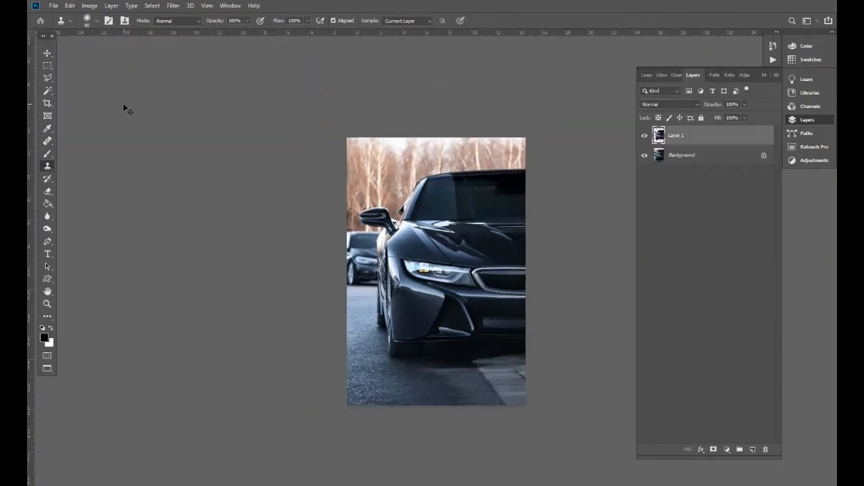
key("v")
left_click_drag(459, 260, 451, 286)
key("ctrl+z")
key("shift+f")
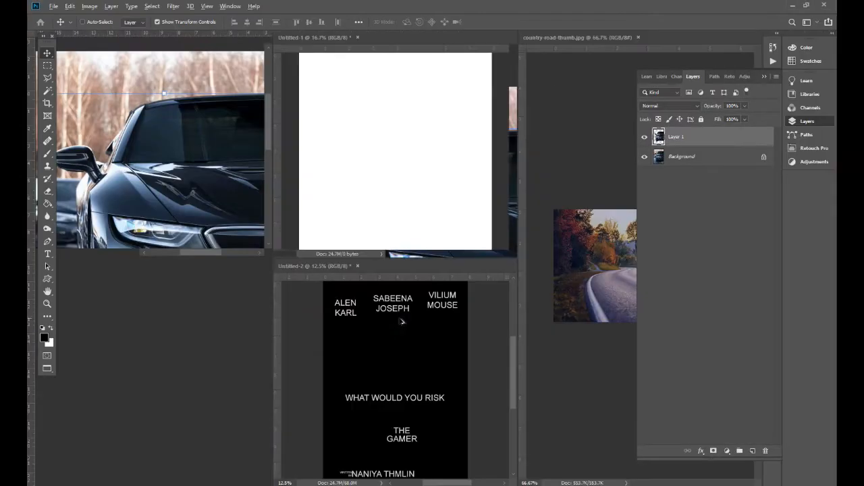
left_click_drag(133, 169, 395, 145)
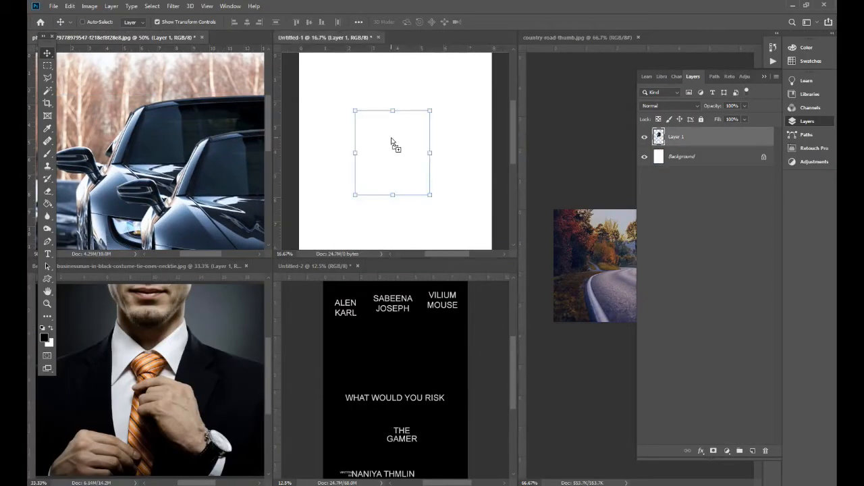
- Drag the businessman photo into Untitled-1 as a new Layer 2
left_click(152, 186)
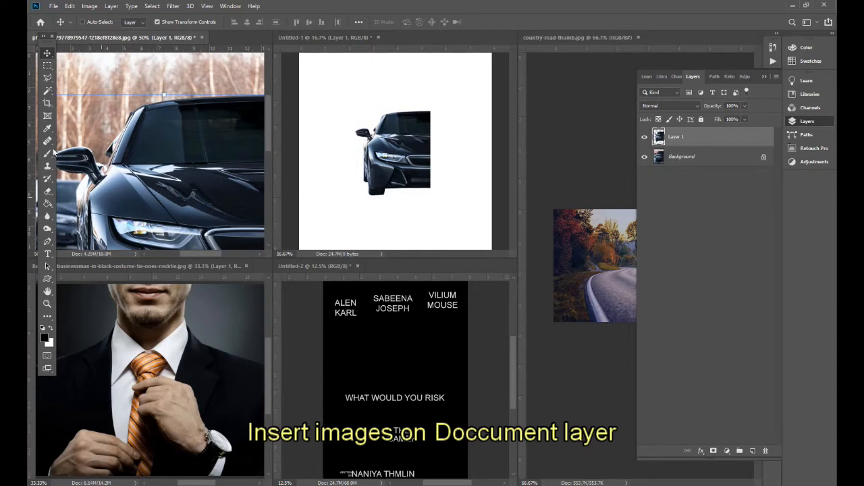
left_click(48, 77)
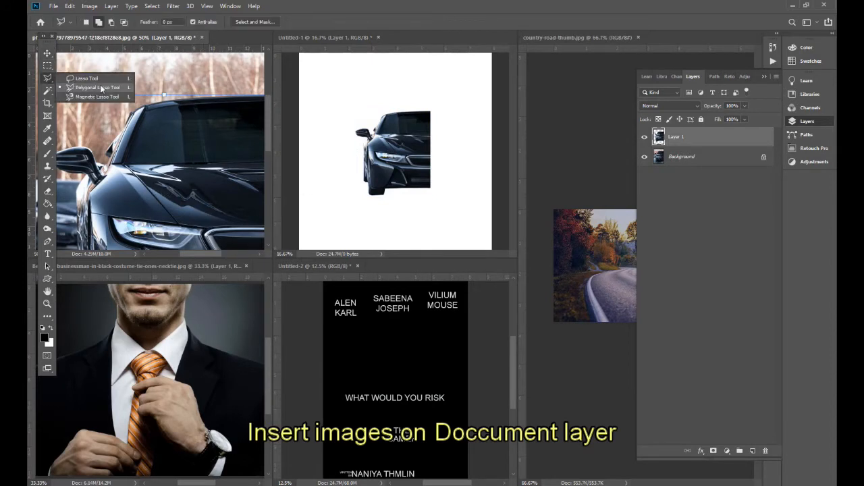
left_click(70, 88)
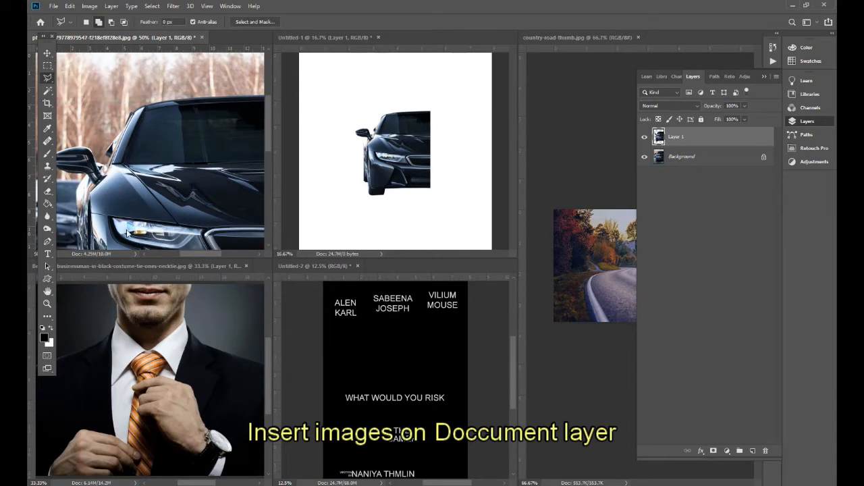
left_click(134, 347)
key("v")
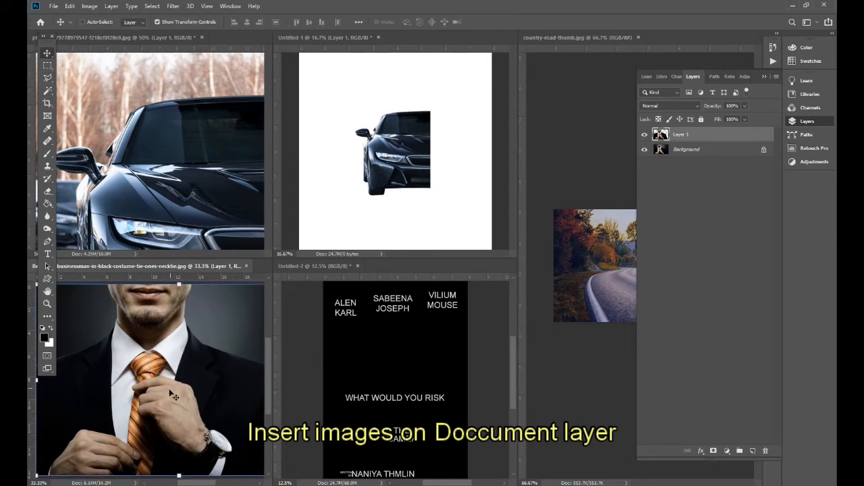
left_click_drag(162, 392, 347, 178)
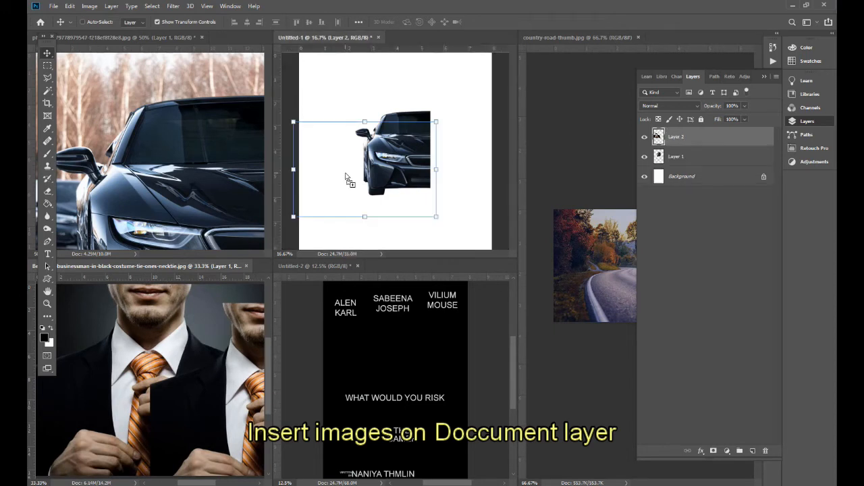
- Move the car layer to the lower right of the canvas and enlarge it
key("f")
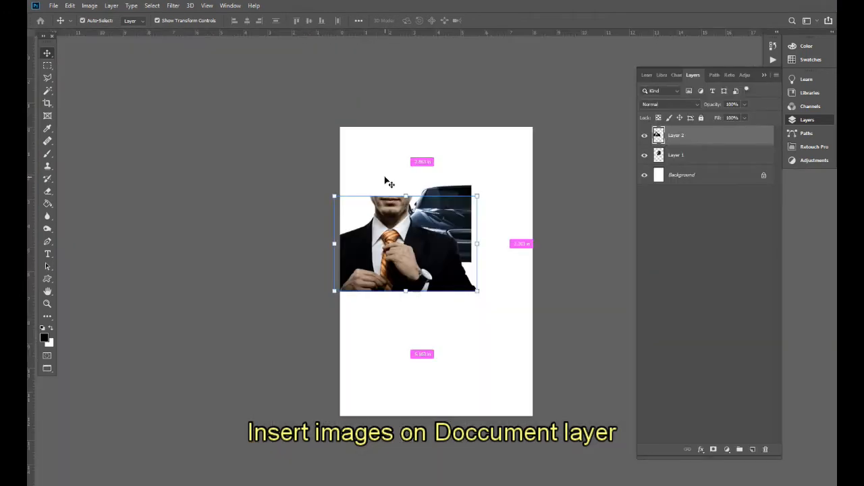
key("ctrl+plus")
left_click_drag(457, 173, 397, 198)
key("ctrl+minus")
right_click(395, 230)
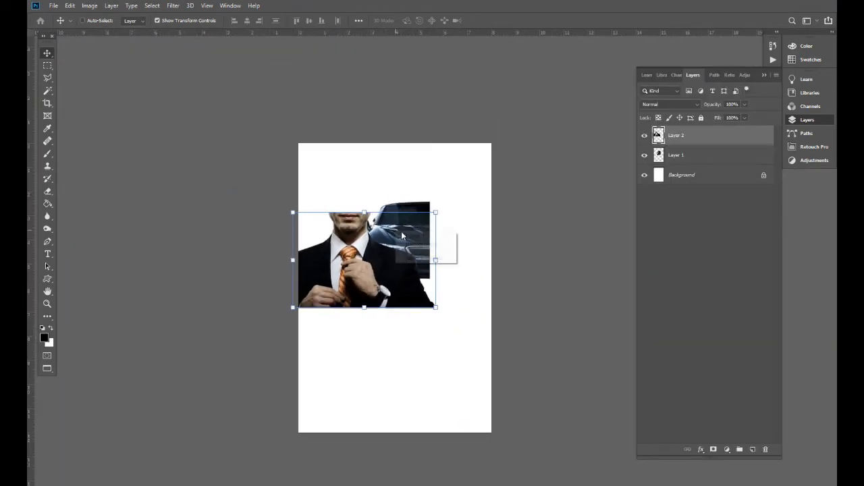
left_click(408, 236)
left_click_drag(411, 236, 473, 351)
left_click_drag(416, 317, 343, 233)
left_click_drag(468, 292, 468, 298)
key("Return")
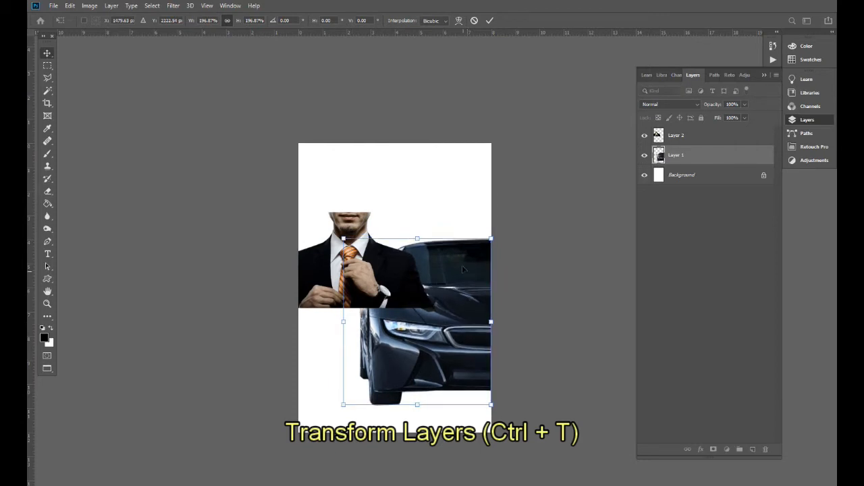
- Place the businessman layer beneath the car, enlarge him and move him higher
scroll(464, 270, "up", 1)
left_click_drag(375, 293, 405, 303)
key("ctrl+i")
key("ctrl+z")
key("ctrl+bracketleft")
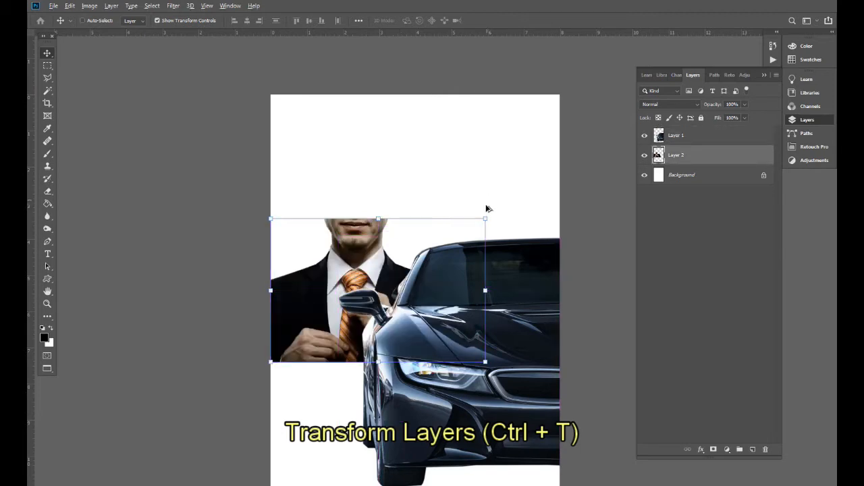
key("ctrl+t")
left_click_drag(486, 217, 535, 185)
left_click_drag(480, 231, 472, 190)
left_click_drag(542, 116, 542, 114)
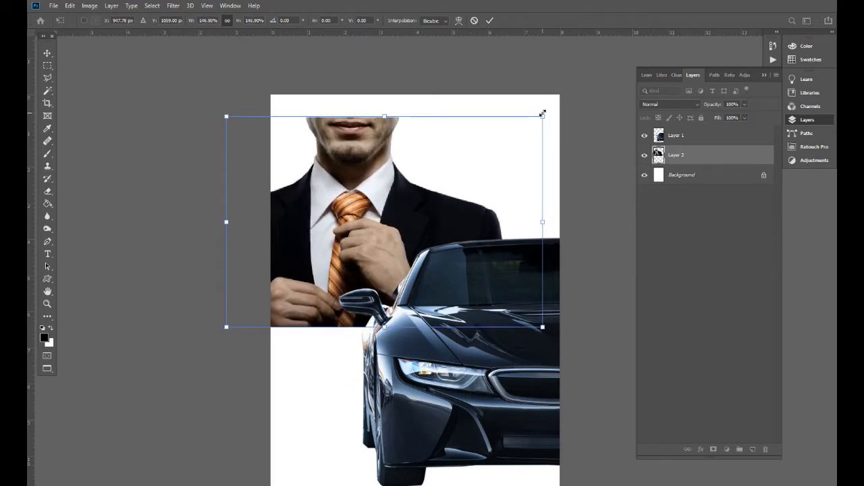
key("Return")
- Push the businessman up to the top edge and scale him slightly larger
mouse_move(422, 226)
left_mouse_down()
mouse_move(421, 200)
mouse_move(421, 210)
left_mouse_up()
mouse_move(421, 280)
left_mouse_down()
mouse_move(445, 280)
mouse_move(429, 273)
left_mouse_up()
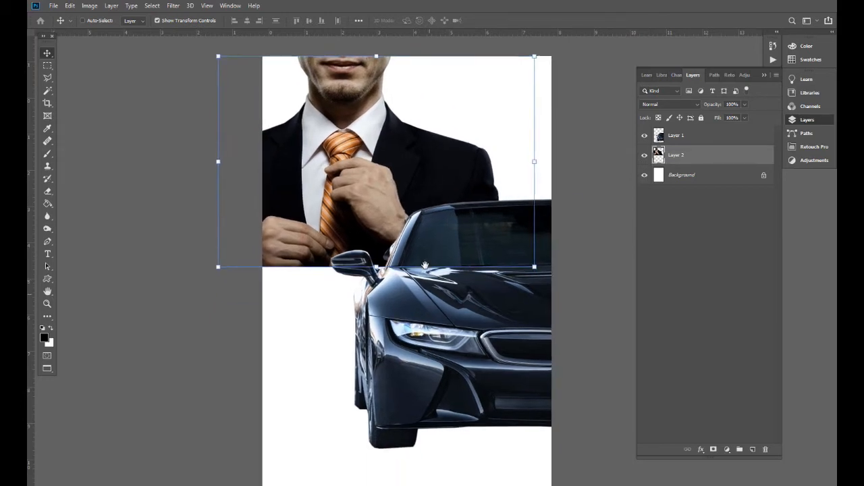
left_click_drag(534, 262, 539, 264)
key("Return")
- Zoom out to view the whole poster and select the Background layer
key("ctrl+minus")
left_click_drag(471, 268, 456, 249)
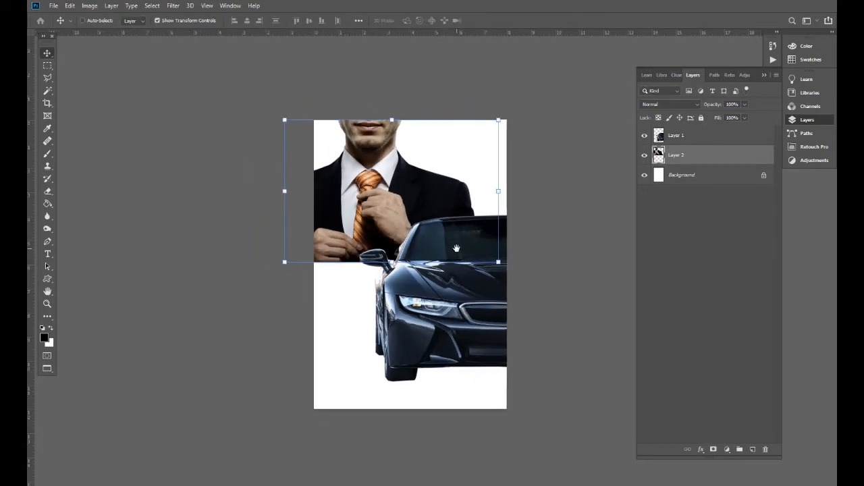
right_click(345, 317)
left_click(349, 326)
key("ctrl+minus")
key("ctrl+plus")
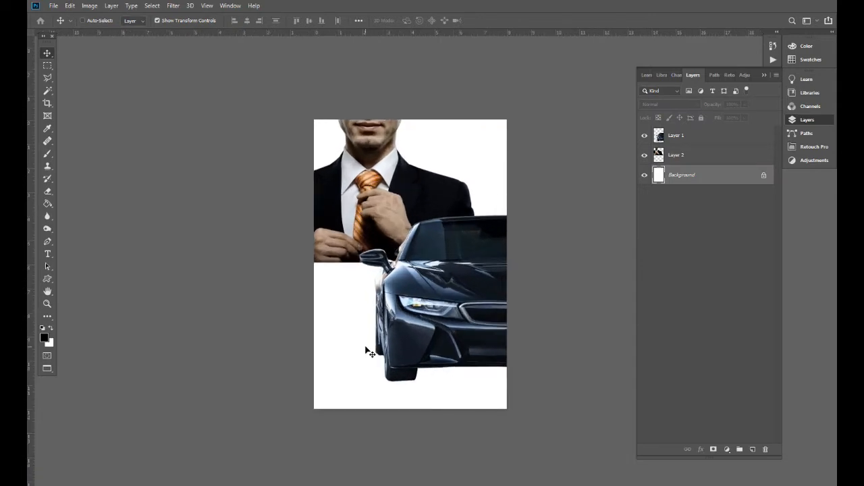
- Add a new layer above Background and fill it with black using the Paint Bucket
left_click(753, 450)
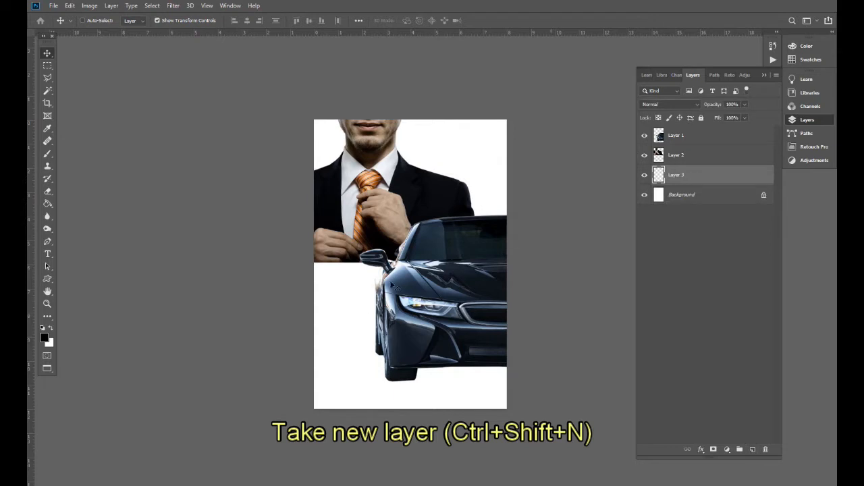
left_click(43, 338)
left_click_drag(616, 344, 545, 370)
key("Return")
left_click(50, 204)
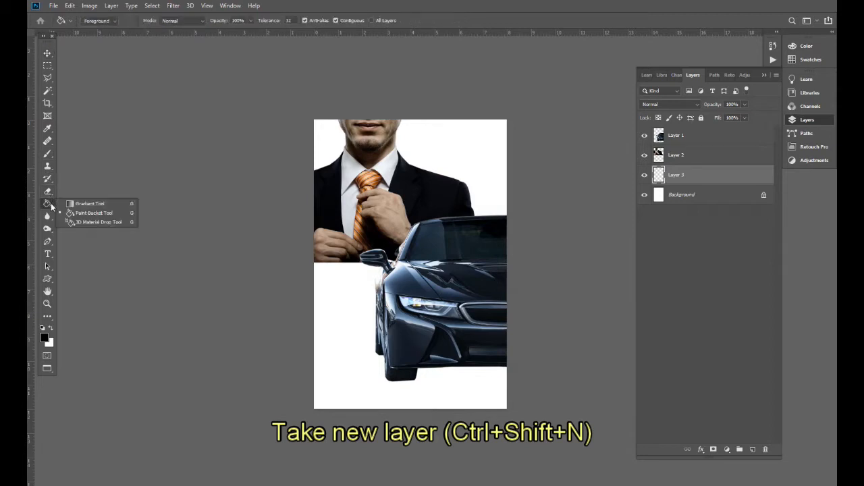
left_click(94, 212)
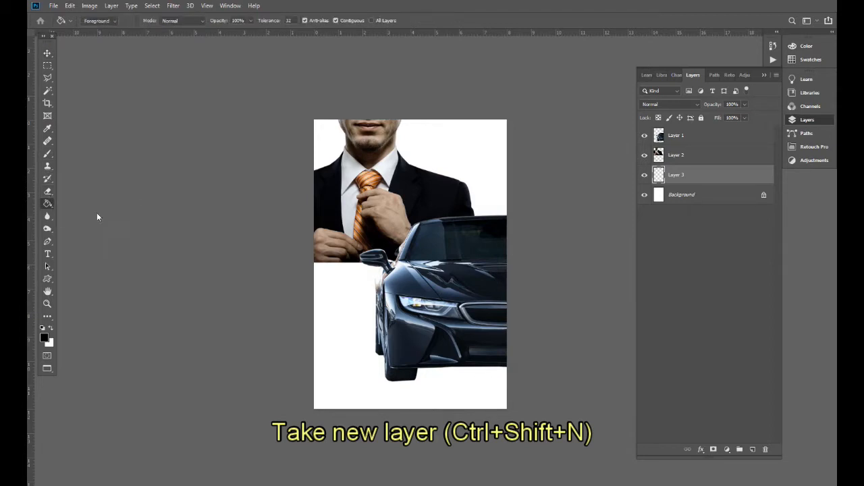
left_click(351, 293)
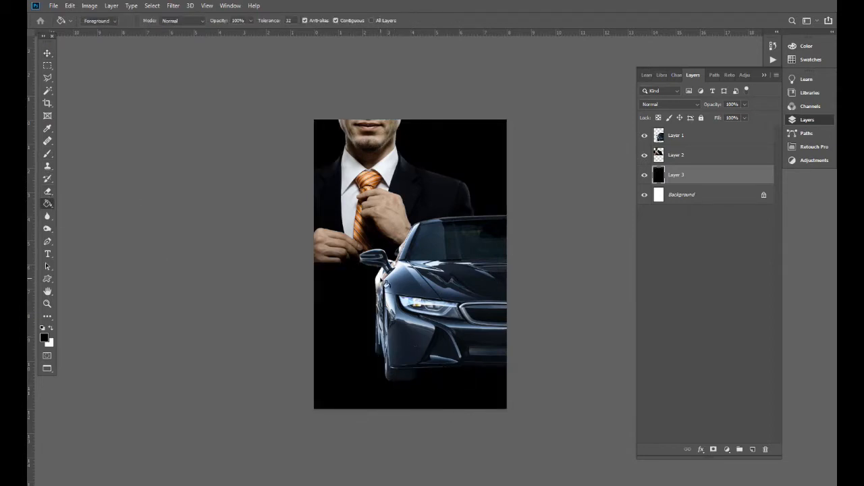
- Nudge the black layer slightly left, then select the man's Layer 2
key("v")
left_click_drag(413, 257, 391, 262)
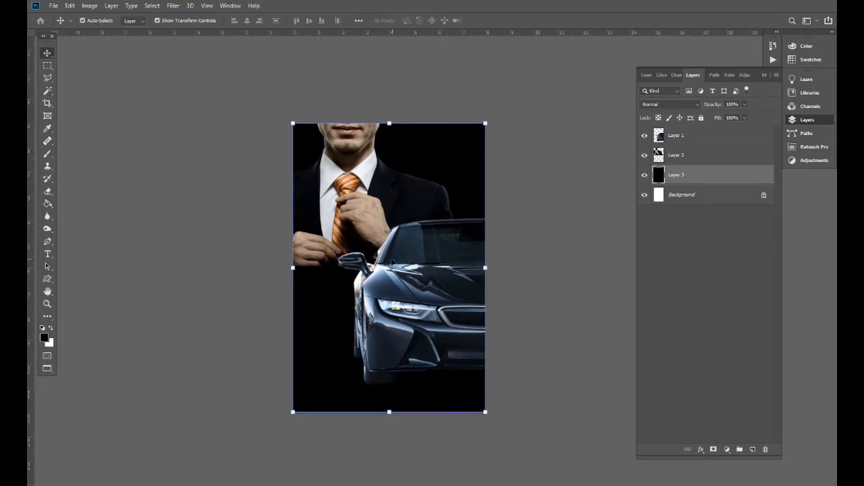
key("ctrl+plus")
left_click_drag(364, 213, 370, 264)
right_click(344, 204, "ctrl")
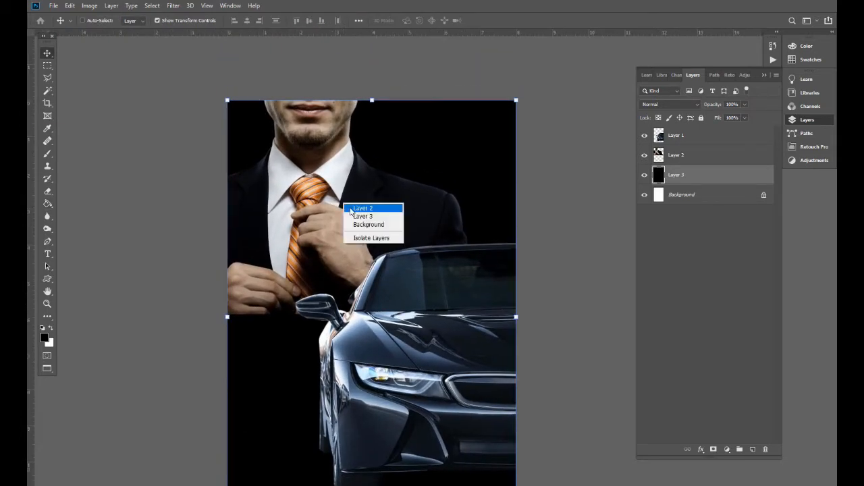
left_click(363, 209)
key("ctrl+minus")
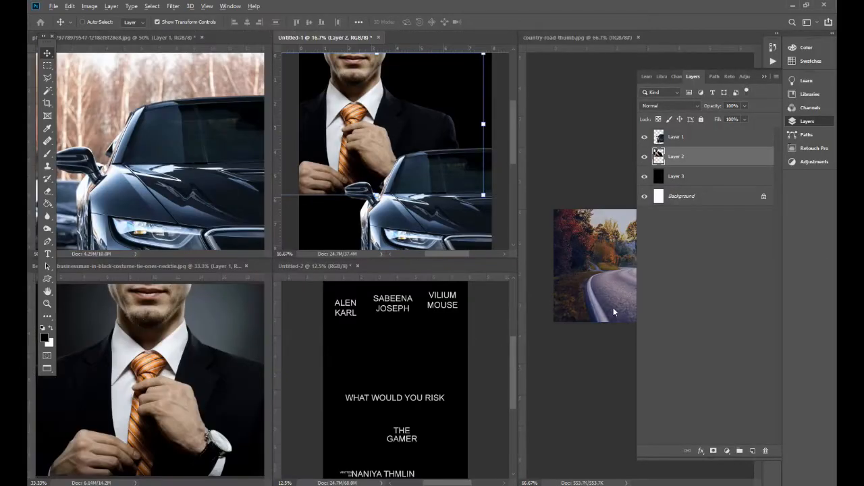
- View the country road photo, then return to the poster and select black Layer 3
left_click(596, 309)
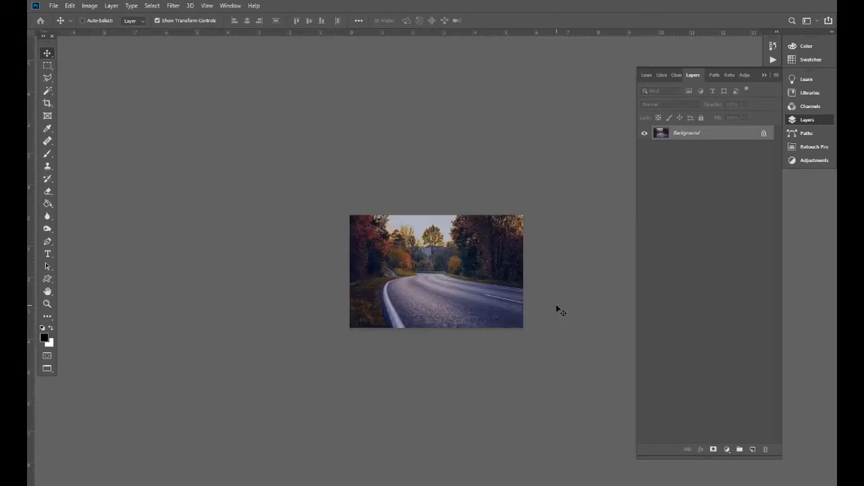
key("ctrl+plus")
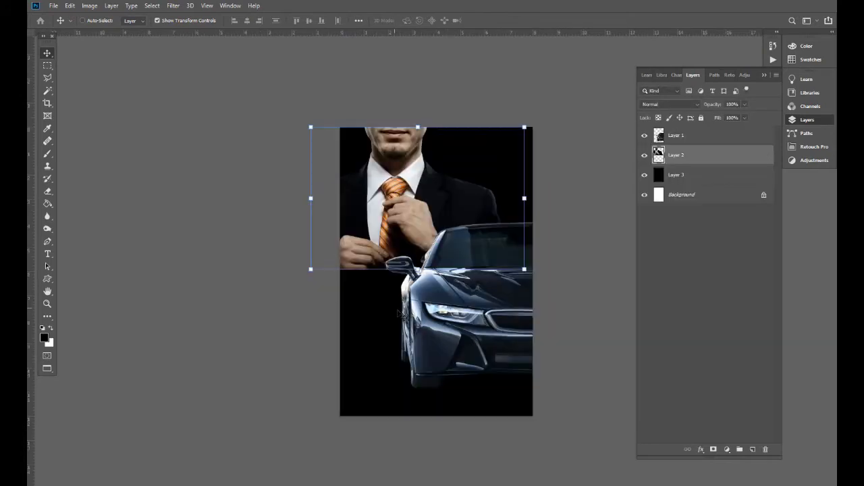
key("f")
key("f")
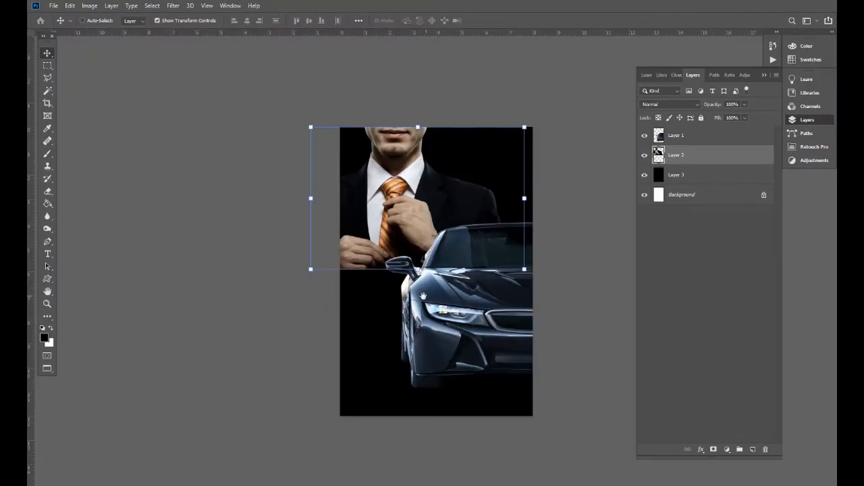
left_click_drag(423, 295, 382, 244)
right_click(327, 272)
left_click(333, 277)
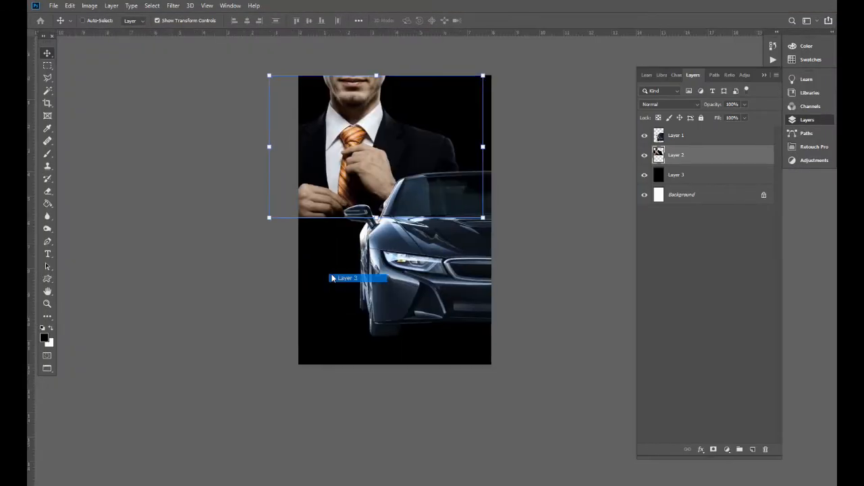
- Paste the road photo above Layer 3, enlarge it and set it at the poster bottom
left_click(698, 193)
left_click(704, 178)
key("ctrl+v")
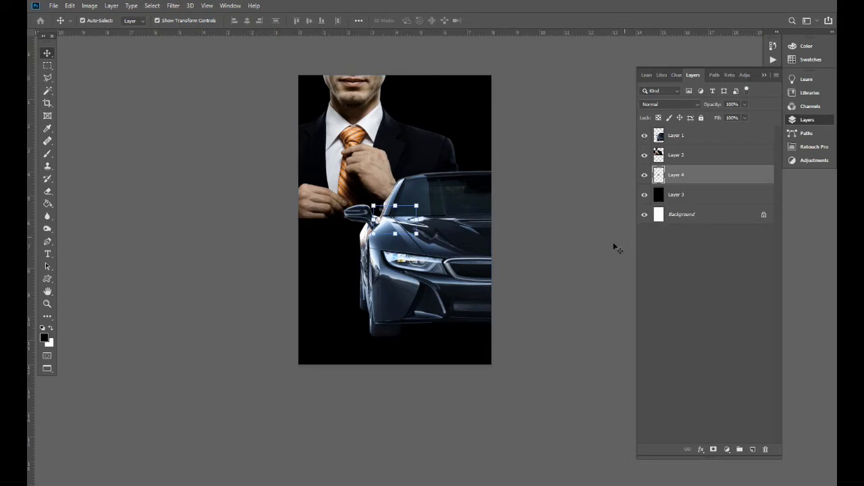
left_click_drag(415, 206, 436, 241)
left_click_drag(388, 286, 470, 244)
left_click_drag(482, 215, 504, 201)
left_click_drag(474, 244, 469, 232)
key("Return")
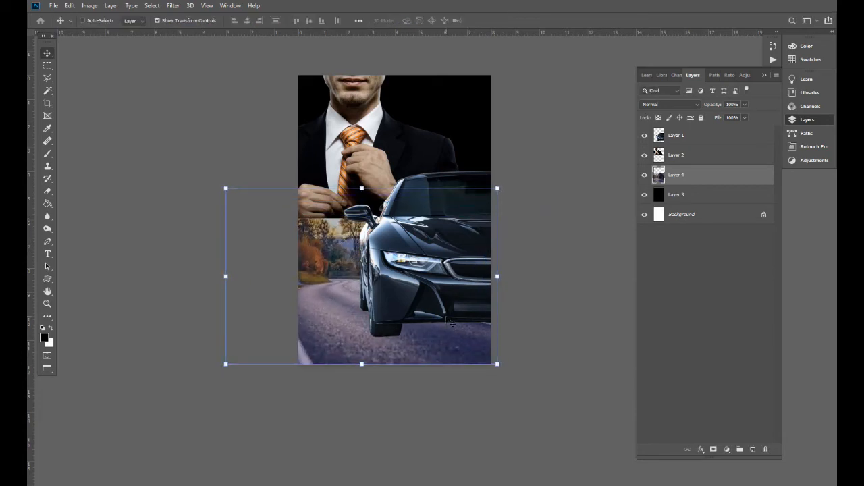
- Scale the road image to about 121% and shift it slightly up and left
left_click_drag(498, 188, 527, 169)
left_click_drag(484, 225, 486, 205)
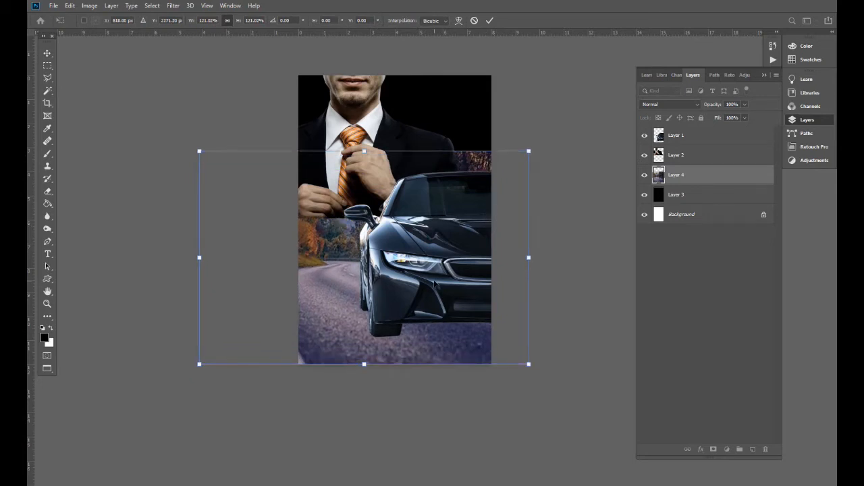
left_click_drag(436, 284, 426, 284)
key("Return")
key("ctrl+plus")
key("ctrl+minus")
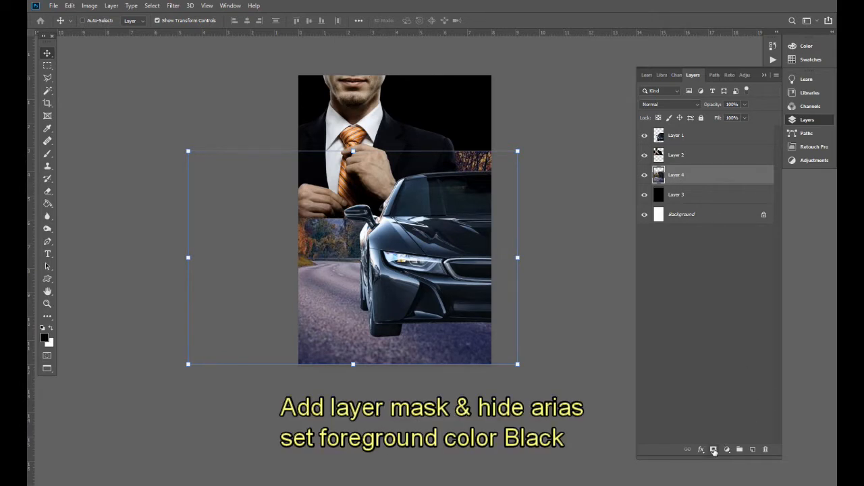
- Mask the road layer and brush black over the trees and far road
left_click(714, 450)
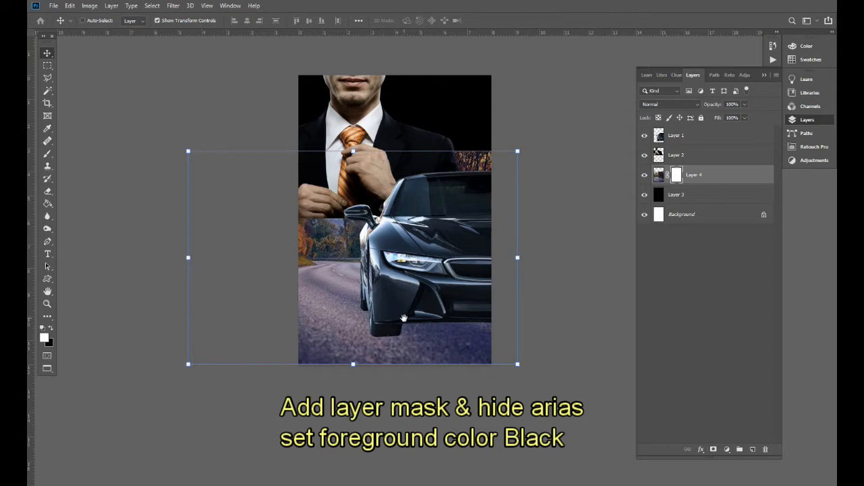
key("b")
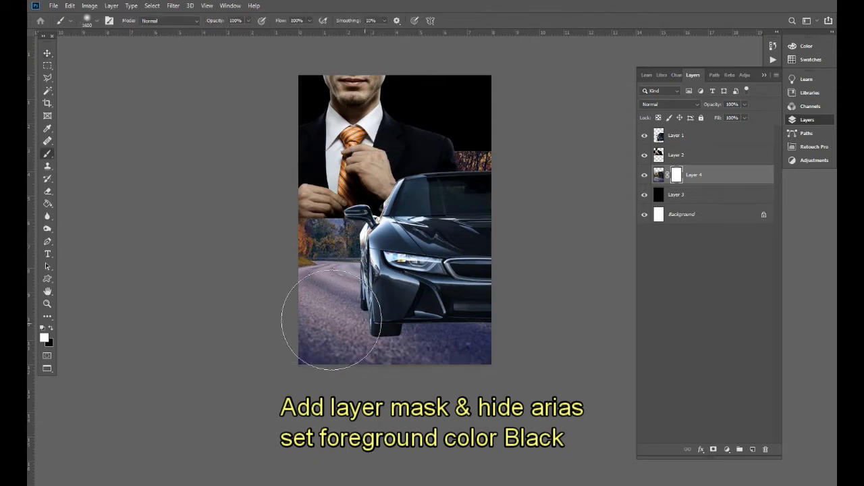
left_click(50, 328)
mouse_move(314, 226)
left_mouse_down()
mouse_move(343, 280)
mouse_move(349, 261)
left_mouse_up()
key("ctrl+z")
mouse_move(258, 238)
left_mouse_down()
mouse_move(506, 165)
mouse_move(500, 173)
left_mouse_up()
mouse_move(321, 241)
left_mouse_down()
mouse_move(287, 234)
mouse_move(448, 132)
mouse_move(327, 214)
mouse_move(233, 216)
left_mouse_up()
mouse_move(526, 164)
left_mouse_down()
mouse_move(341, 238)
mouse_move(349, 173)
mouse_move(361, 198)
mouse_move(537, 145)
mouse_move(386, 210)
mouse_move(404, 220)
mouse_move(413, 207)
mouse_move(370, 216)
left_mouse_up()
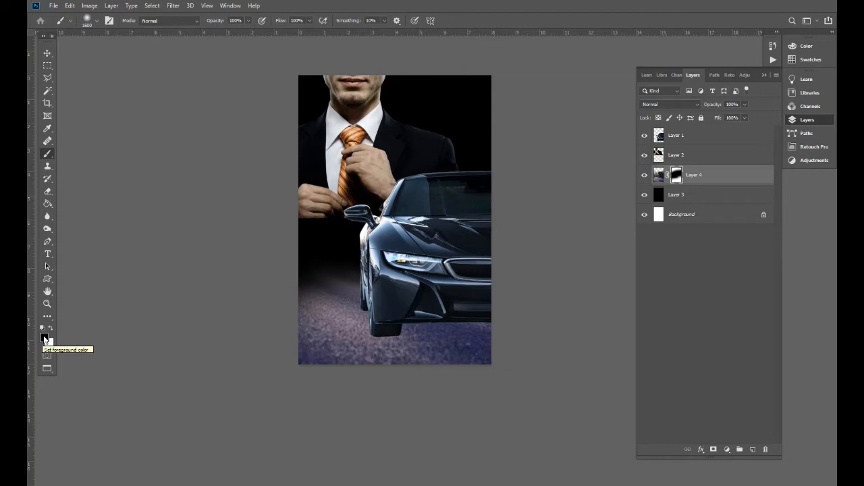
- Select the man's Layer 2 and move him further left and down
key("space")
left_click_drag(327, 235, 328, 240)
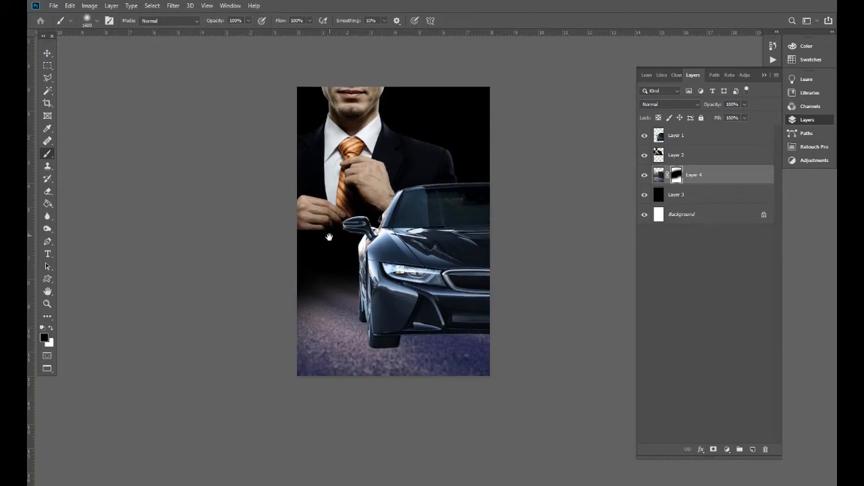
key("space")
left_click_drag(425, 215, 408, 278)
scroll(408, 278, "down", 2)
scroll(408, 277, "up", 2)
right_click(345, 196, "ctrl")
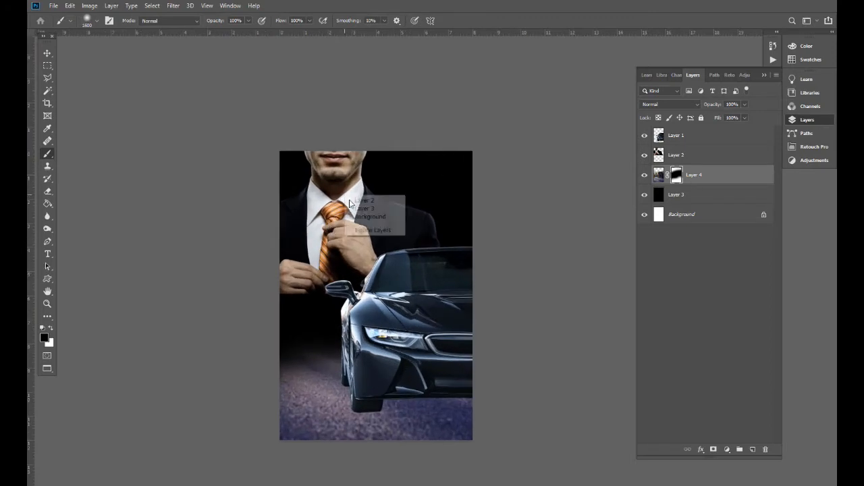
left_click(354, 201)
left_click_drag(366, 236, 339, 245)
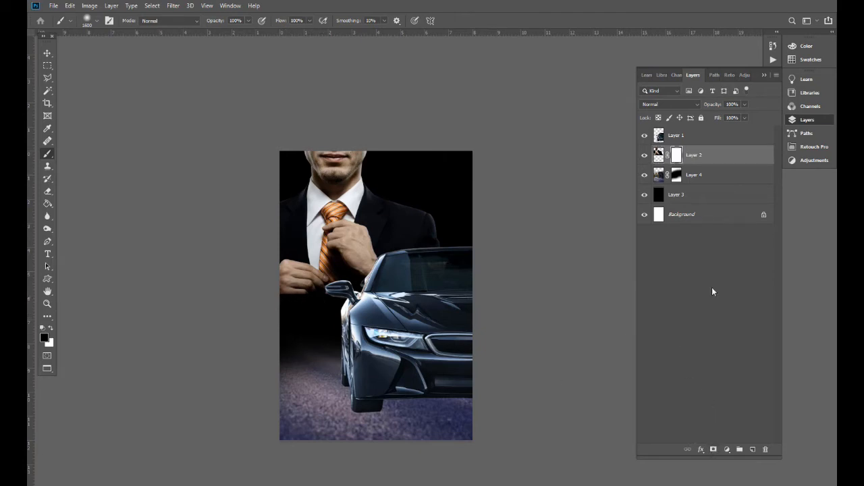
- Paint black on Layer 2's mask to fade the area below the man's hands
left_click(674, 156)
left_click_drag(273, 334, 364, 331)
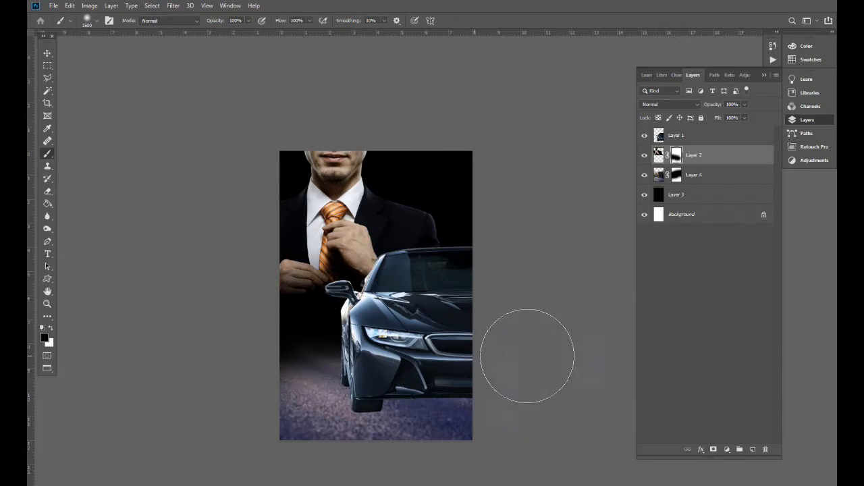
mouse_move(258, 345)
left_mouse_down()
mouse_move(337, 365)
mouse_move(486, 359)
left_mouse_up()
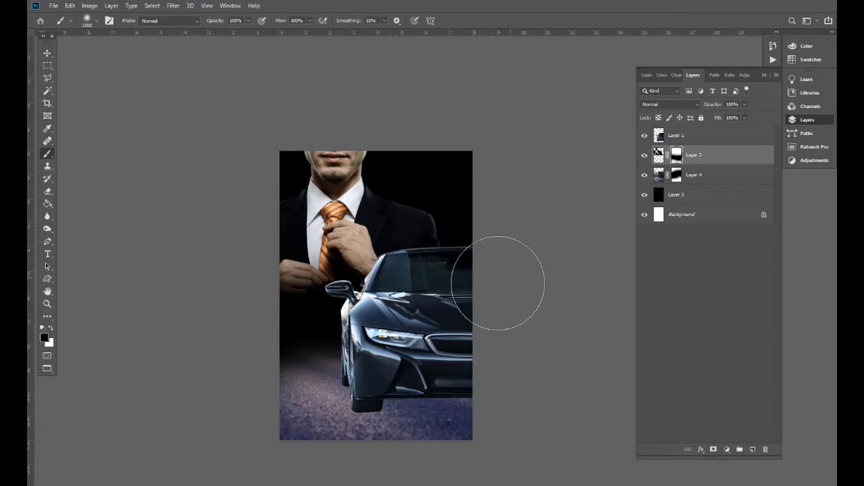
left_click_drag(363, 357, 364, 353)
key("v")
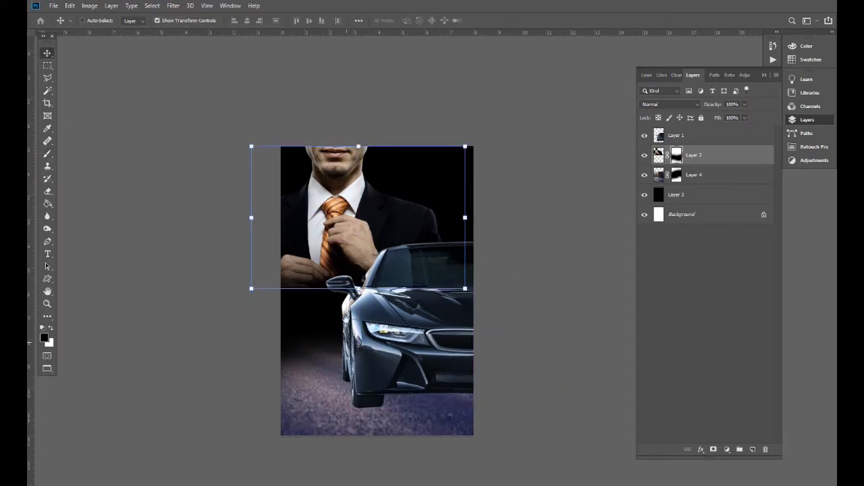
left_click_drag(346, 341, 346, 319)
left_click_drag(347, 246, 351, 280)
key("ctrl+plus")
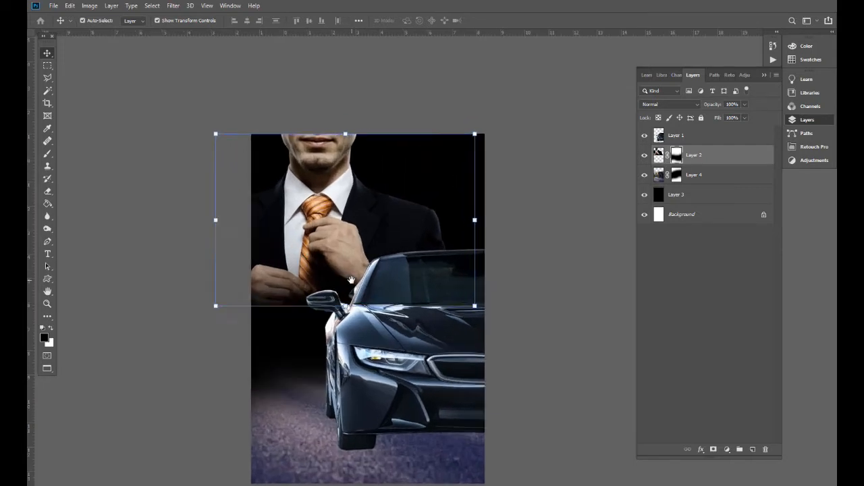
key("ctrl+minus")
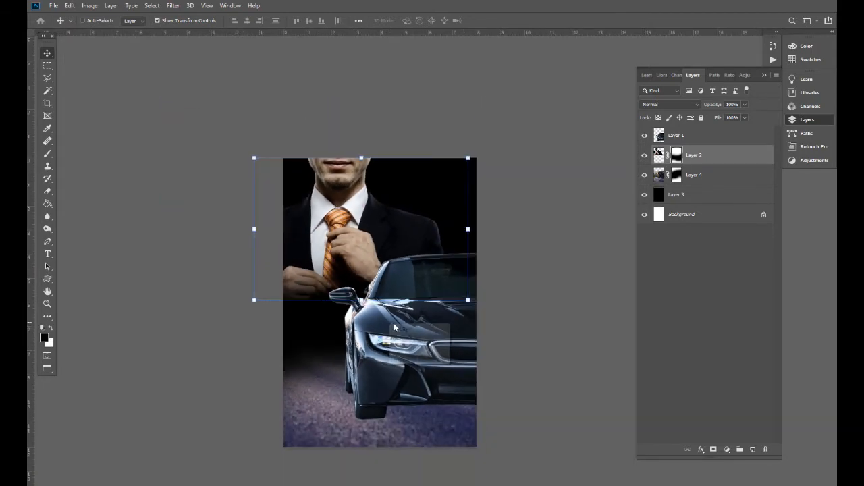
- Add a layer mask to the car's Layer 1
left_click(394, 324, "ctrl")
left_click_drag(432, 346, 424, 340)
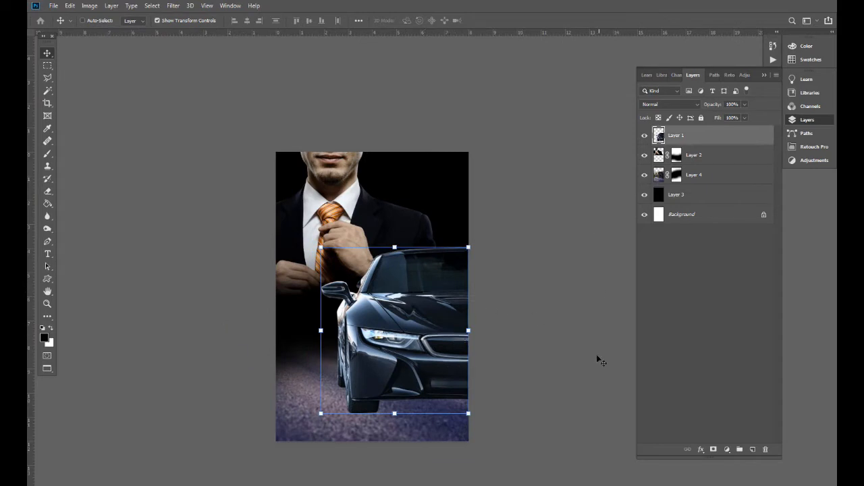
left_click(714, 449)
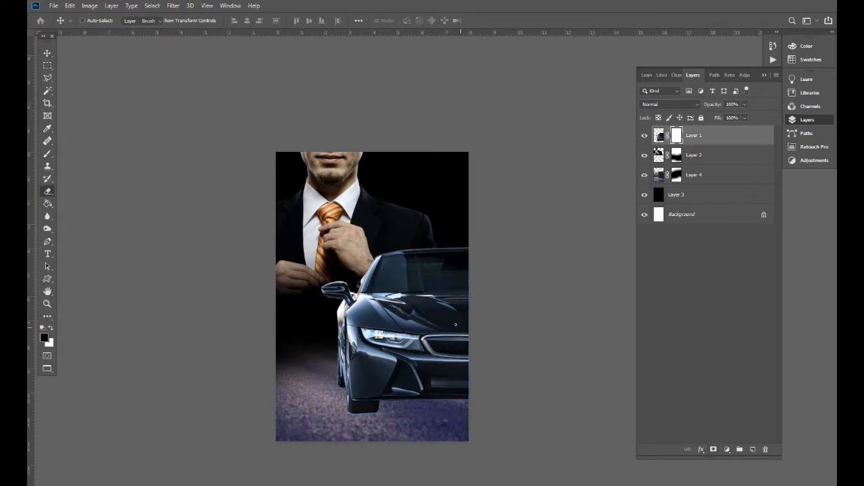
key("e")
key("b")
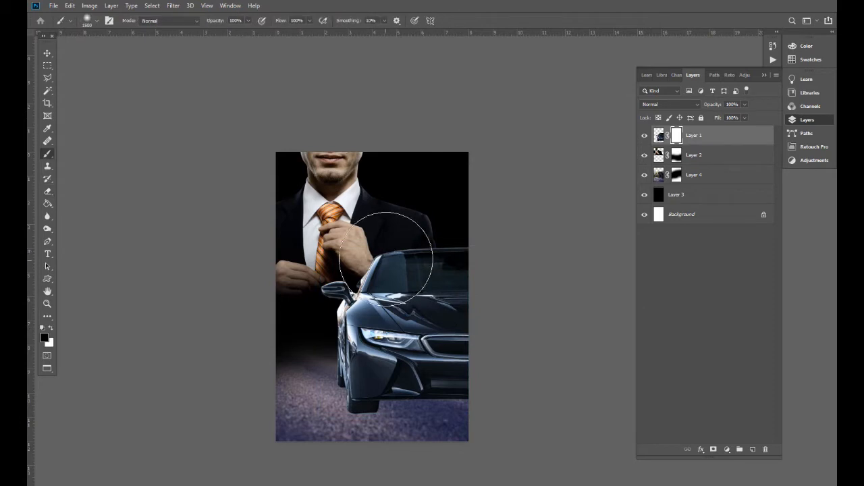
- With a 52% opacity, size 2500 brush, partly fade the car's windshield on its mask
left_click(248, 21)
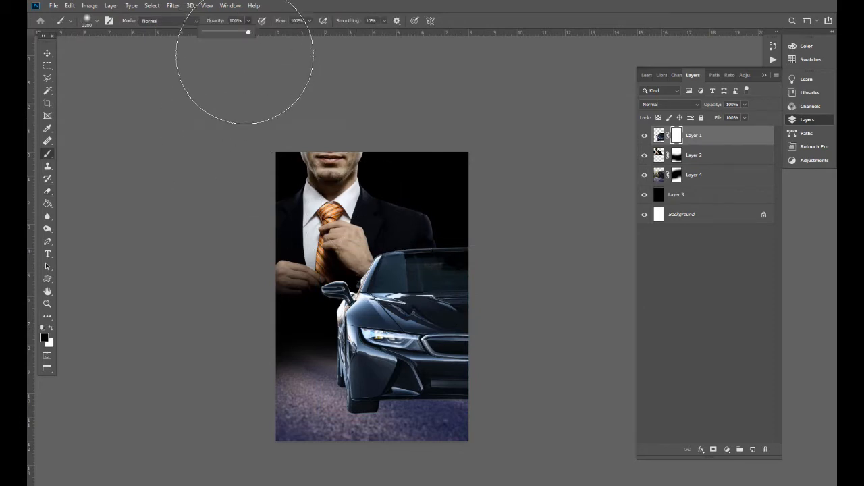
left_click(226, 31)
key("bracketright")
key("bracketright")
key("bracketright")
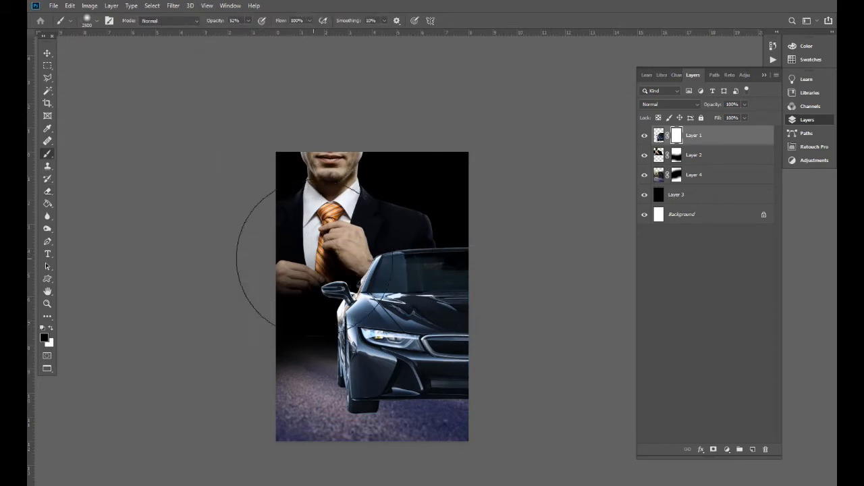
left_click(369, 239)
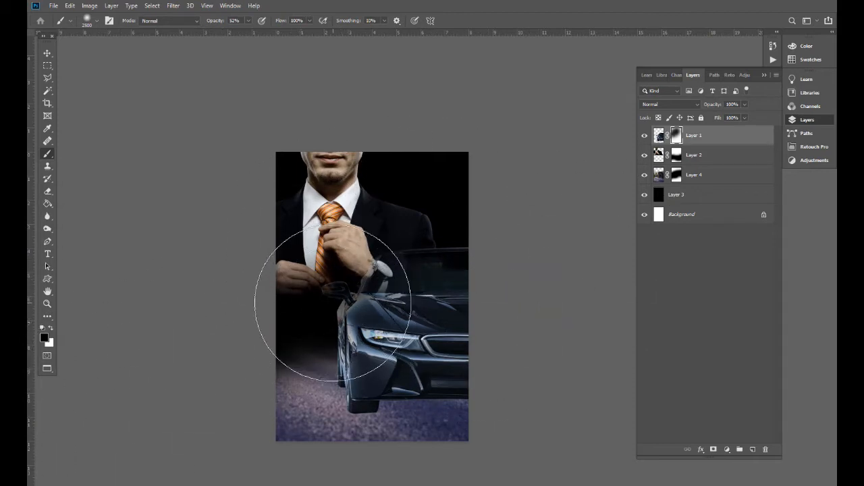
key("v")
key("ctrl+plus")
left_click_drag(292, 323, 312, 327)
key("ctrl+minus")
key("ctrl+plus")
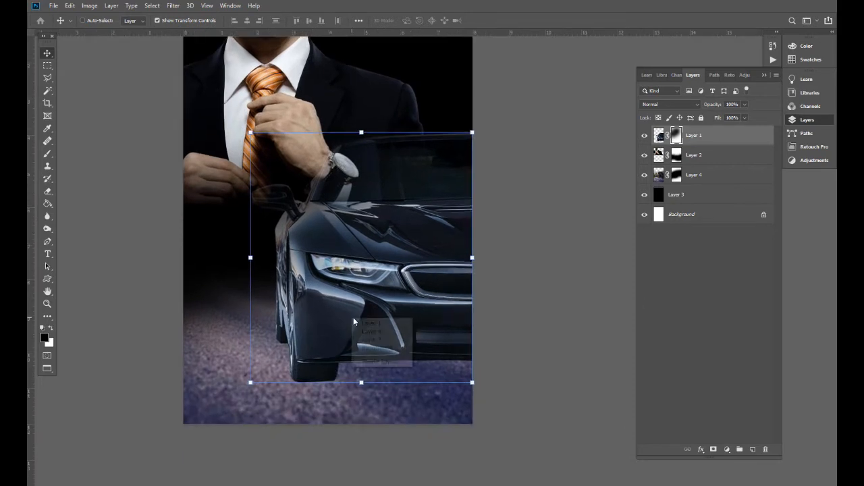
- Select the road's Layer 4 and crop the layers to the canvas bounds
left_click_drag(364, 378, 358, 365)
right_click(317, 389)
left_click(326, 396)
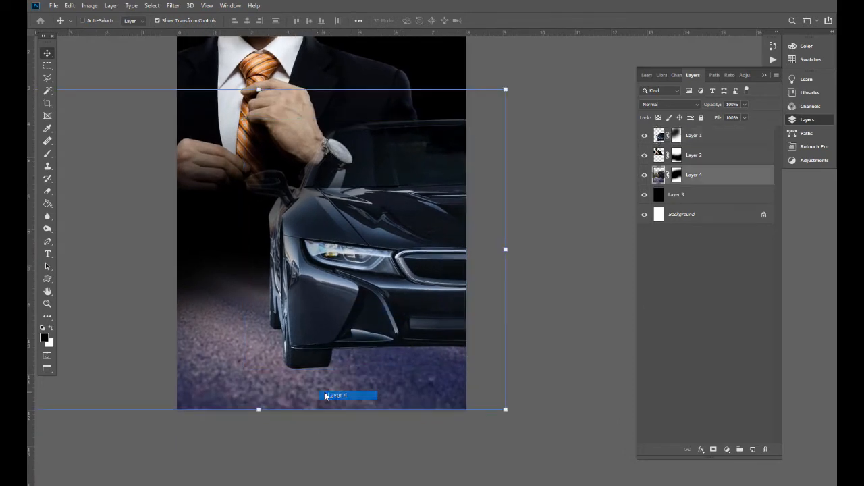
key("ctrl+plus")
key("ctrl+minus")
key("ctrl+a")
key("alt+i")
key("p")
key("ctrl+d")
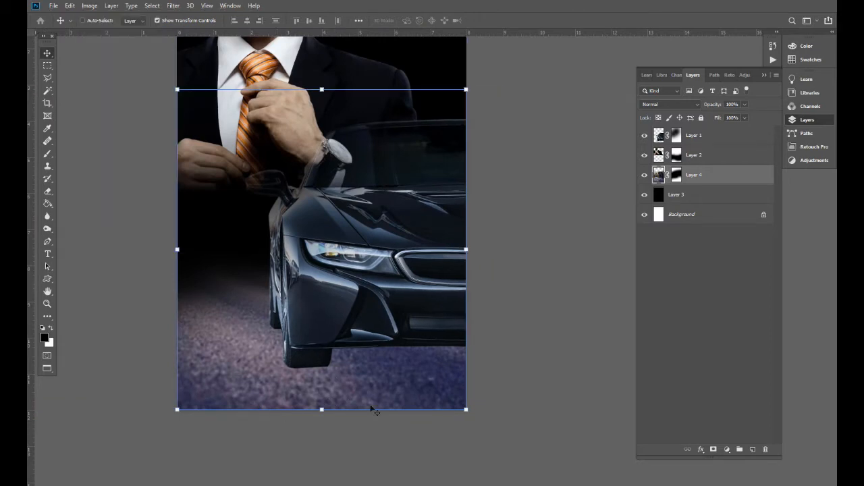
left_click_drag(373, 368, 401, 368)
key("ctrl+minus")
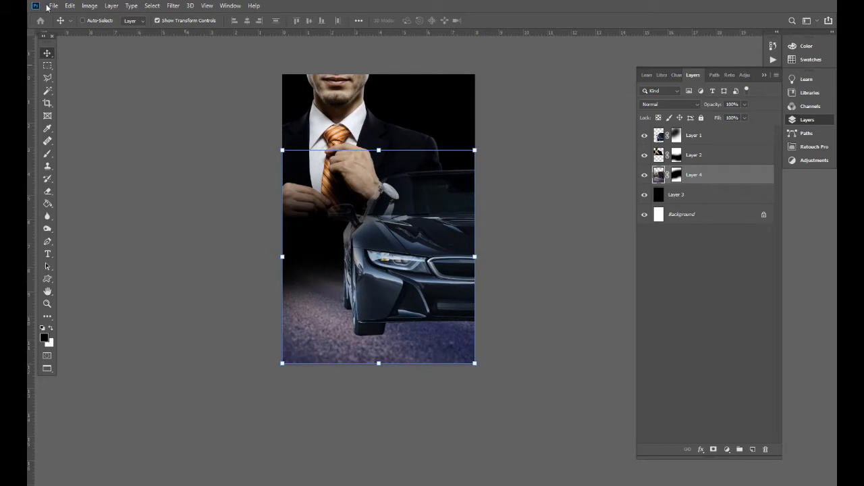
- Apply a Camera Raw Filter: Exposure -1.80, Contrast +27, Shadows +22, Blacks +44
left_click(174, 6)
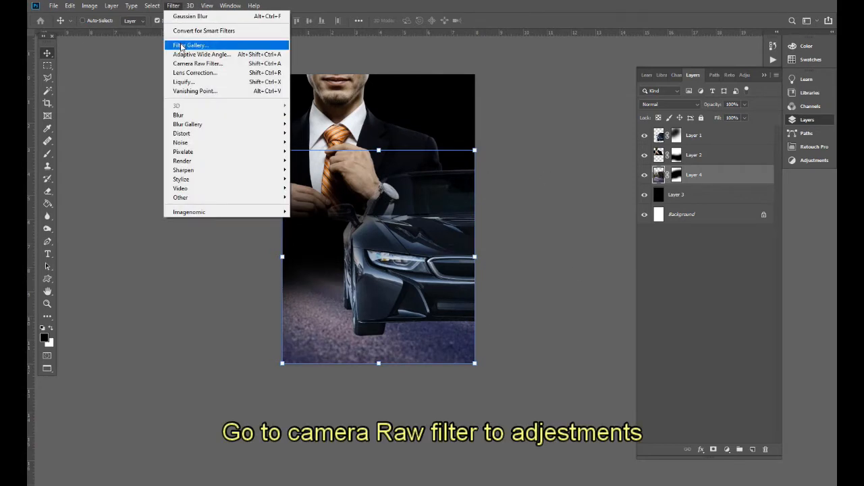
left_click(196, 64)
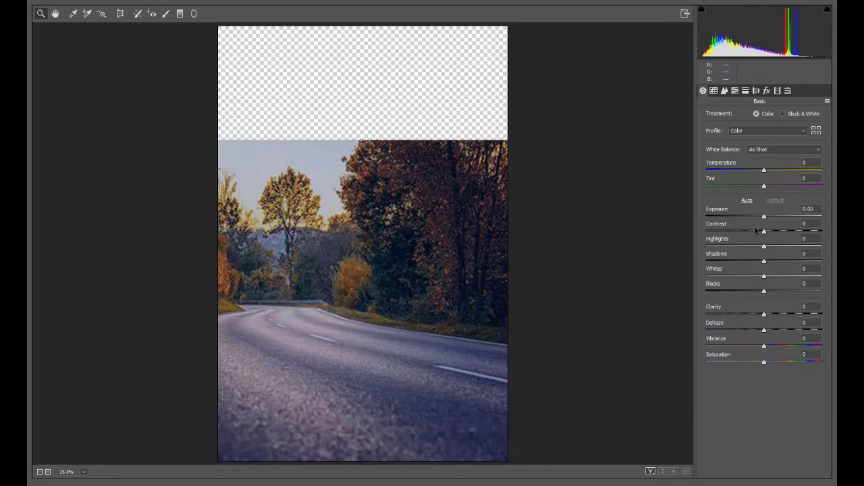
left_click_drag(758, 218, 744, 222)
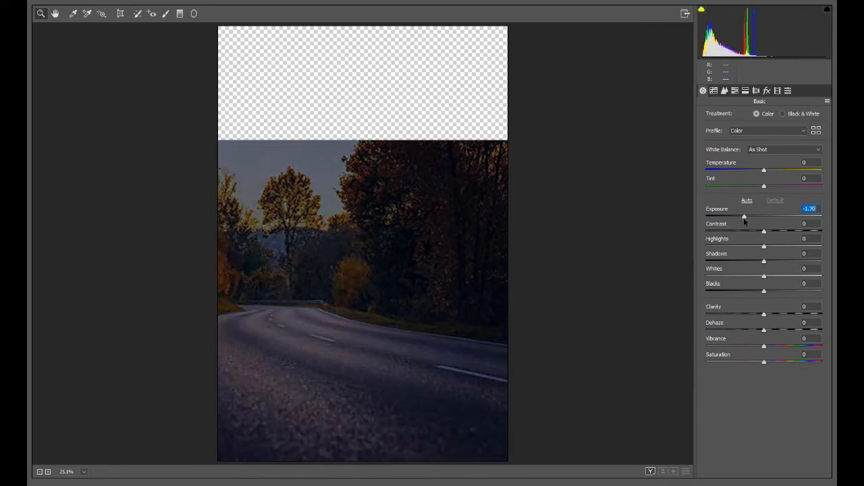
left_click_drag(766, 233, 781, 239)
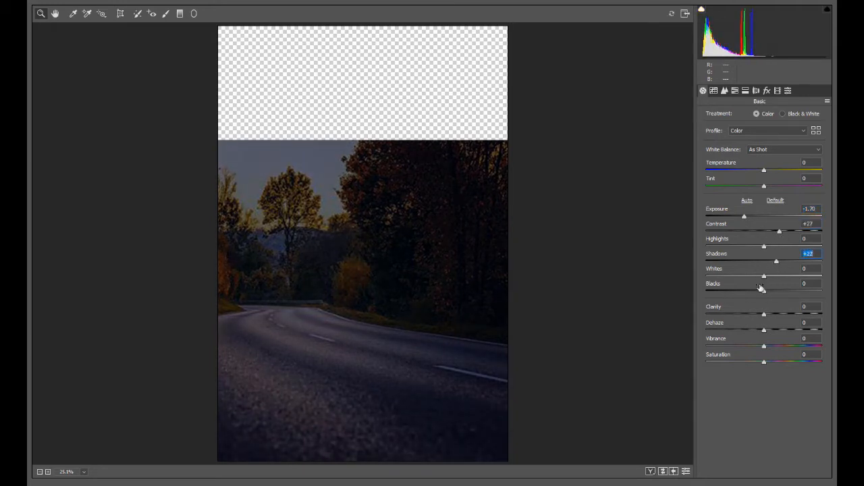
left_click_drag(770, 295, 788, 297)
left_click_drag(744, 217, 743, 218)
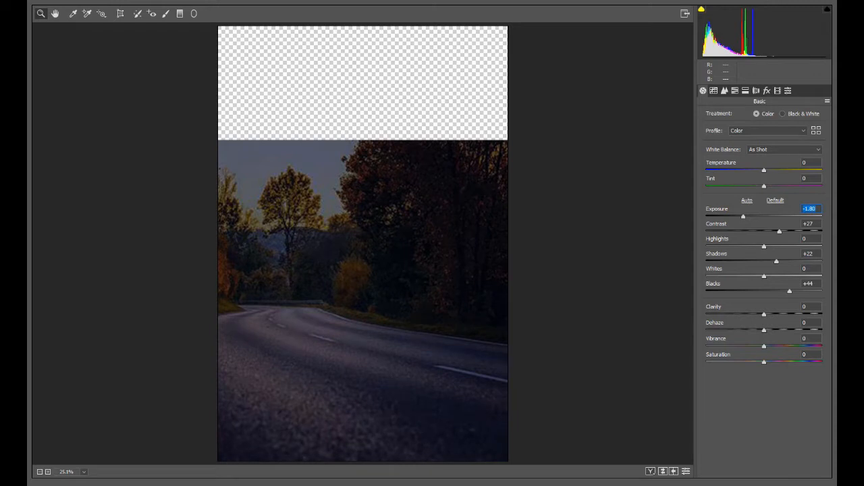
left_click(812, 485)
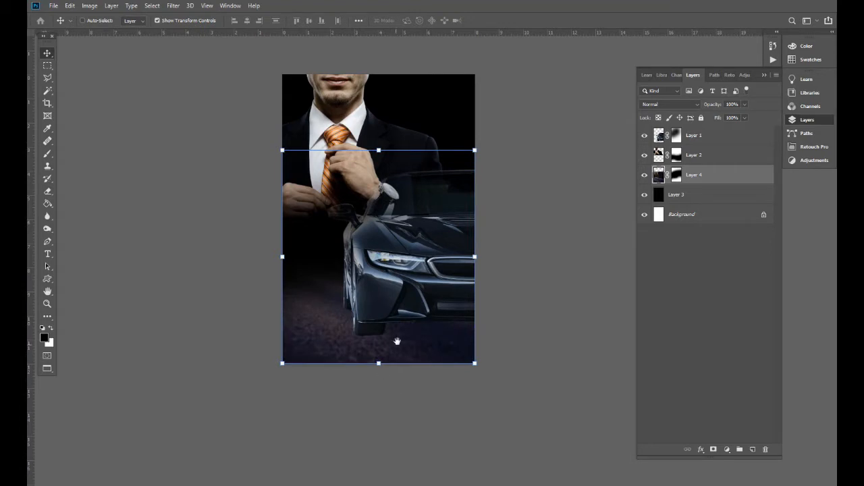
- Select the road photo's Layer 4 and add a new empty layer above it
left_click_drag(397, 341, 403, 351)
right_click(365, 359)
left_click(372, 364)
key("ctrl+plus")
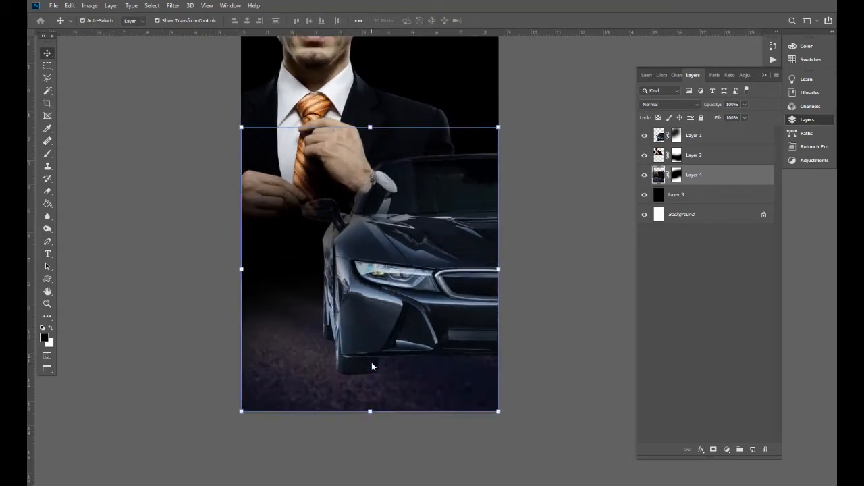
key("o")
key("v")
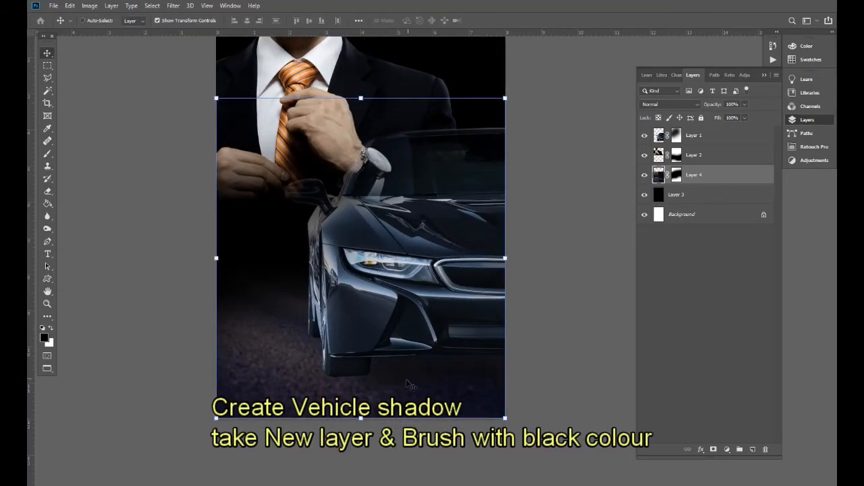
left_click(754, 450)
- Size the brush to 400, then erase unwanted patches around the car's base with a 300 eraser
key("b")
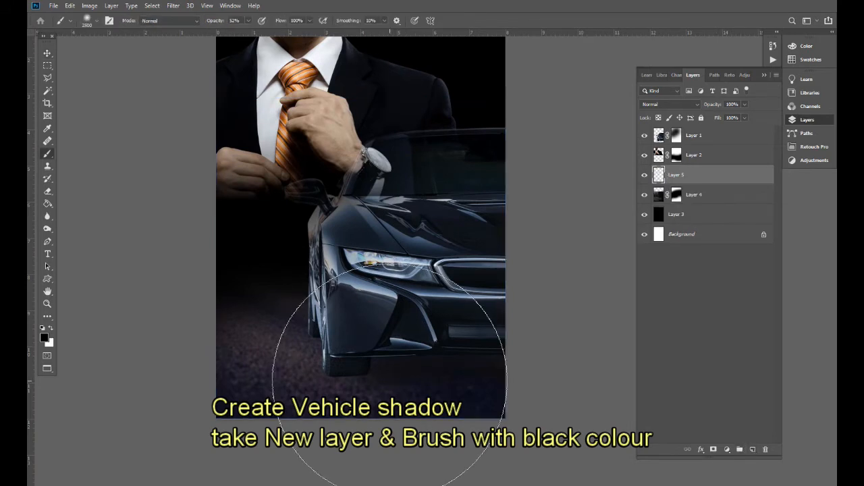
key("bracketleft")
key("bracketleft")
key("bracketleft")
key("bracketleft")
key("bracketleft")
key("bracketleft")
key("bracketleft")
key("bracketleft")
key("bracketleft")
key("bracketleft")
key("bracketleft")
key("bracketleft")
key("bracketleft")
key("bracketleft")
key("bracketleft")
key("bracketright")
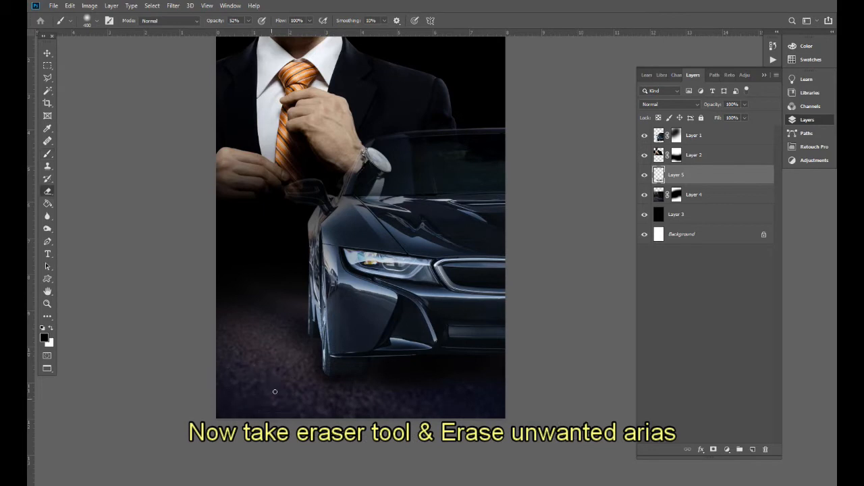
key("e")
key("ctrl+plus")
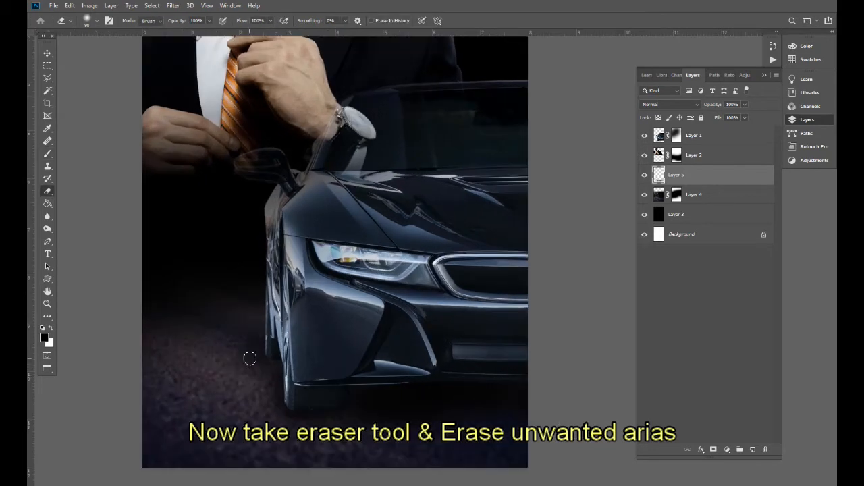
key("bracketright")
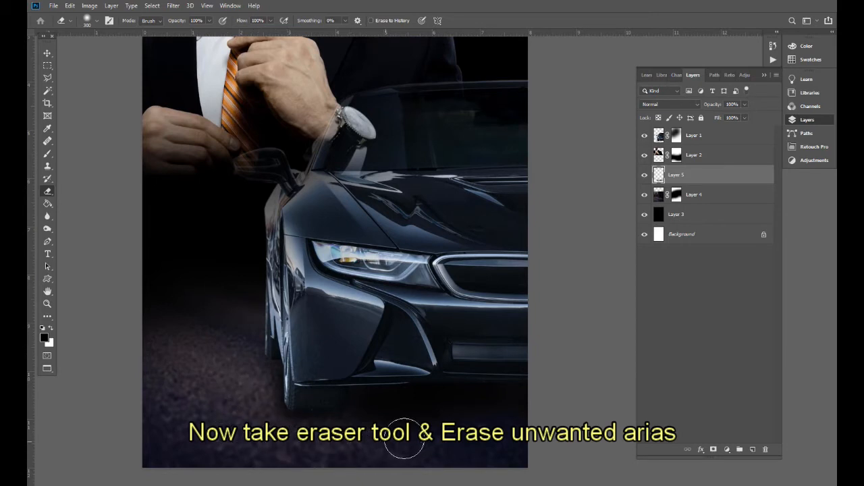
key("bracketright")
key("bracketleft")
key("bracketleft")
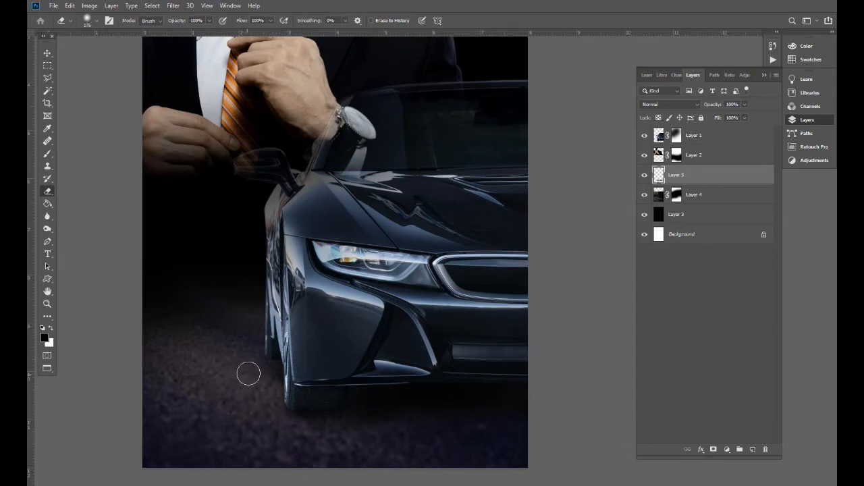
key("ctrl+minus")
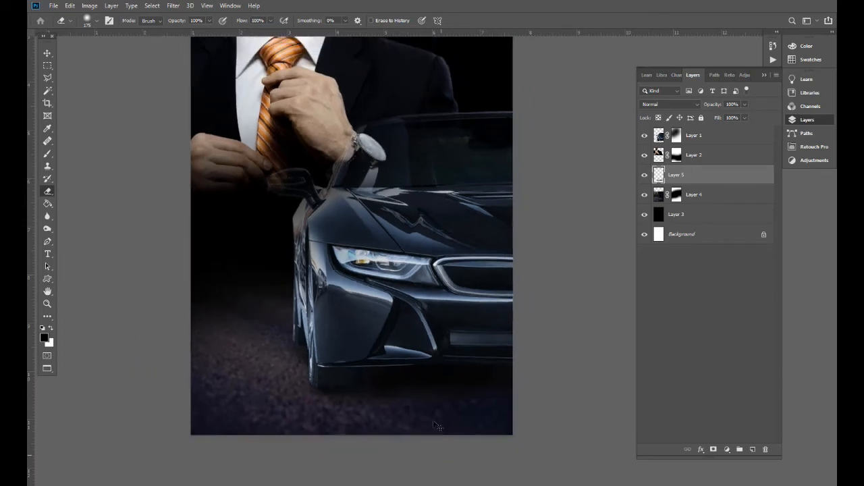
- Select the car's Layer 4 with the Move tool and zoom out to the whole poster
key("v")
right_click(279, 389, "ctrl")
left_click(289, 395)
key("ctrl+minus")
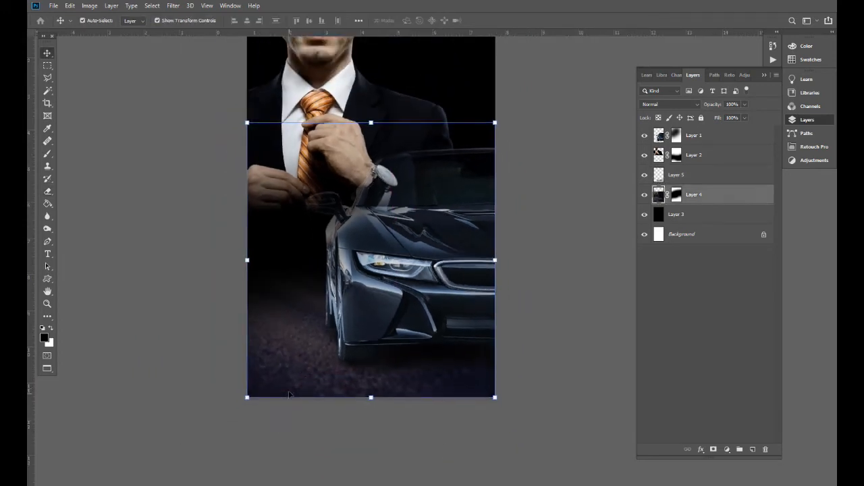
- Set a 900-size dodge brush, zoom in on the car and select its Layer 1
key("o")
key("bracketright")
key("bracketright")
key("bracketright")
key("bracketright")
key("bracketright")
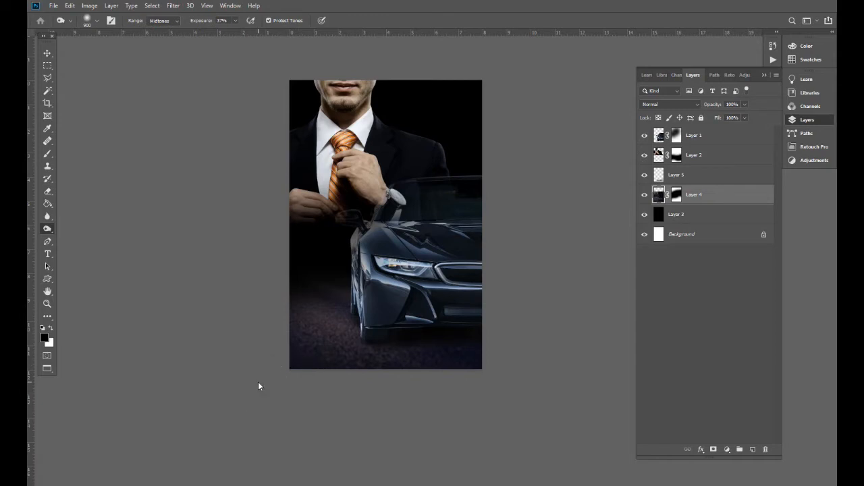
left_click_drag(351, 274, 336, 331)
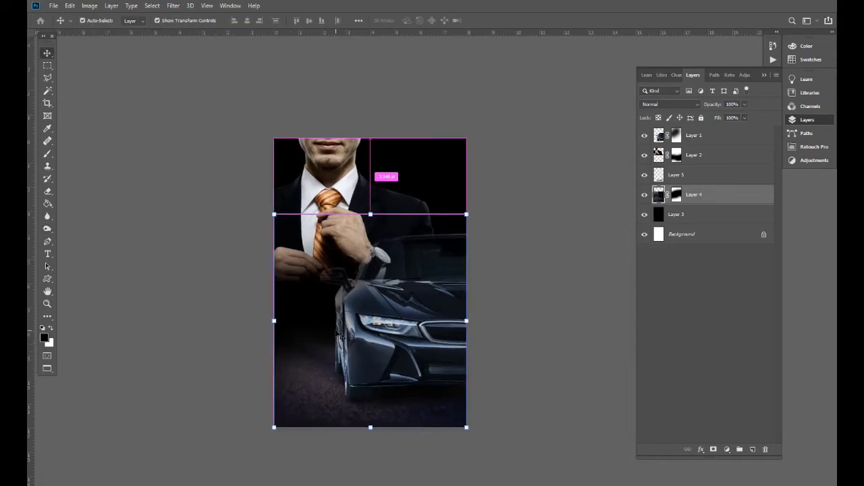
key("ctrl+plus")
mouse_move(345, 268)
left_mouse_down()
mouse_move(356, 331)
mouse_move(340, 252)
left_mouse_up()
right_click(367, 315)
left_click(378, 320)
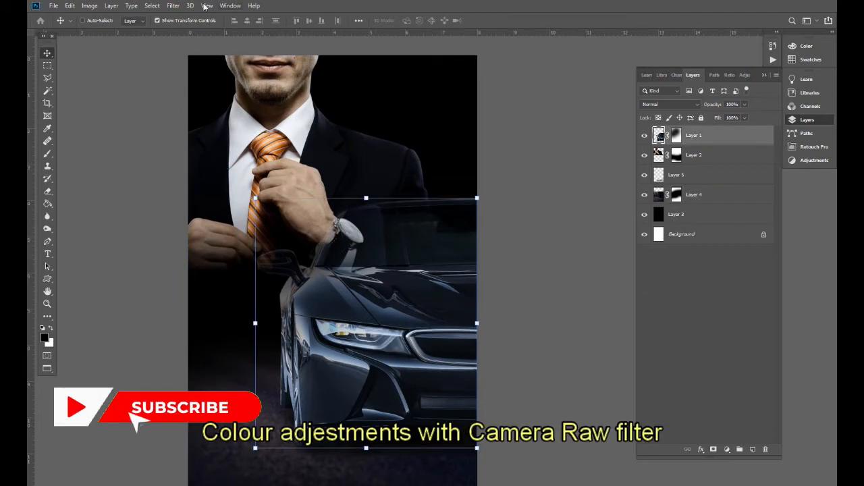
- Apply Camera Raw Filter to the car: Temperature +18, Tint -20, Vibrance +47, Saturation +11
left_click(173, 6)
left_click(182, 63)
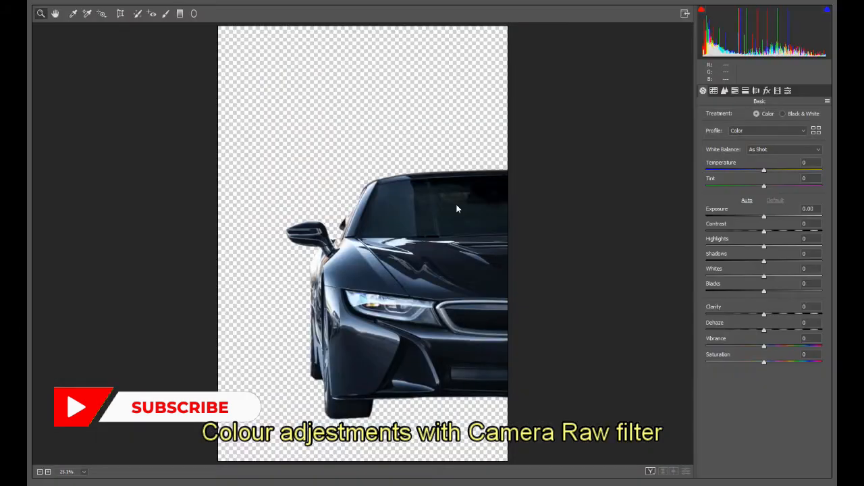
mouse_move(763, 171)
left_mouse_down()
mouse_move(747, 171)
mouse_move(763, 173)
mouse_move(751, 189)
mouse_move(764, 172)
mouse_move(774, 172)
mouse_move(750, 187)
mouse_move(776, 173)
left_mouse_up()
left_click_drag(763, 346, 773, 369)
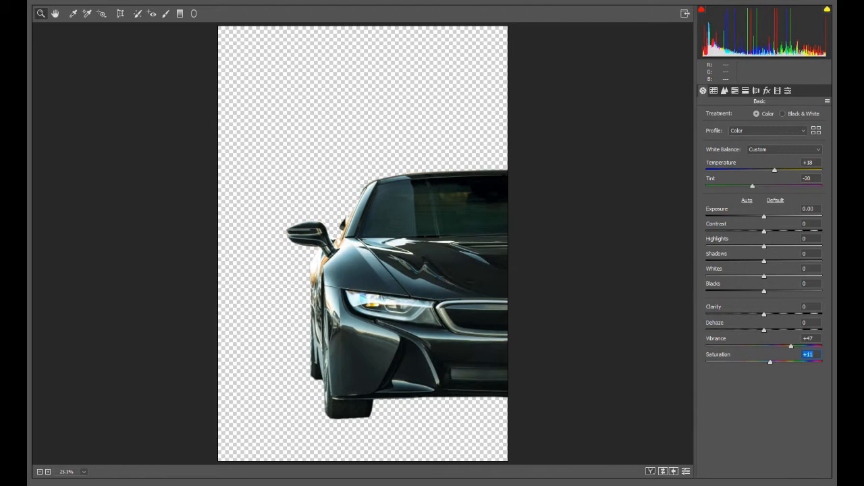
key("Return")
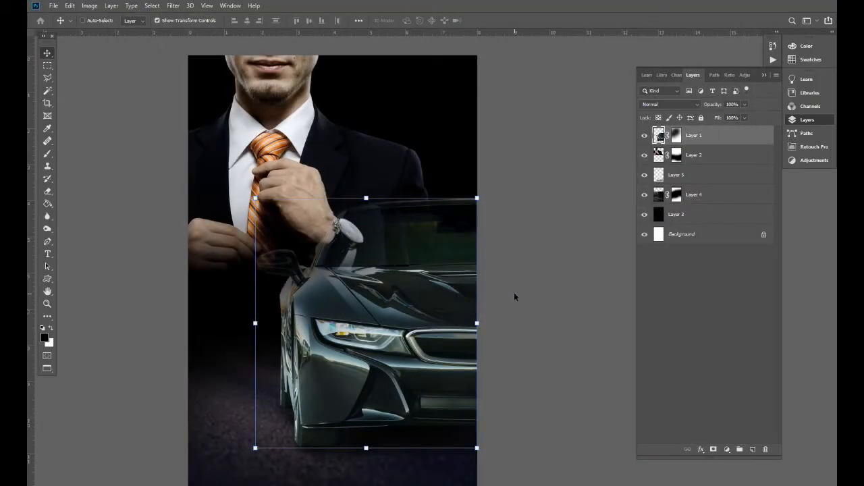
- Select the businessman's Layer 2 and warm him in Camera Raw with higher Temperature and Vibrance
left_click_drag(313, 197, 336, 244)
right_click(311, 210)
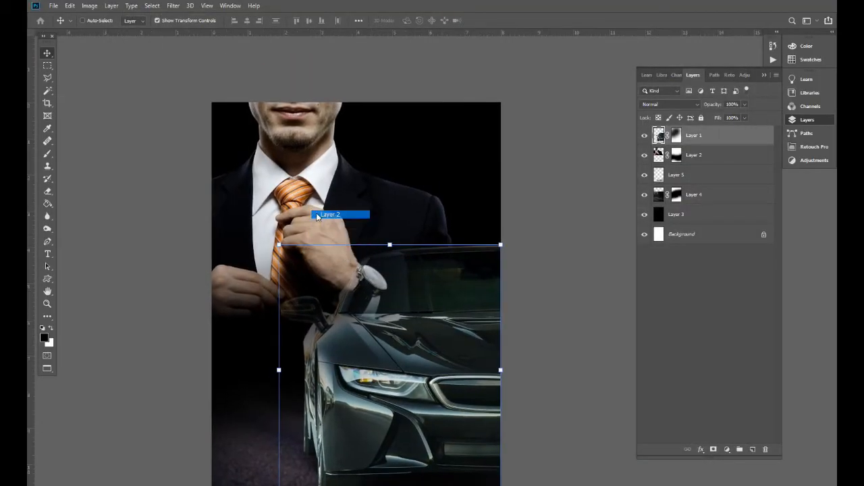
left_click(317, 215)
key("ctrl+shift+a")
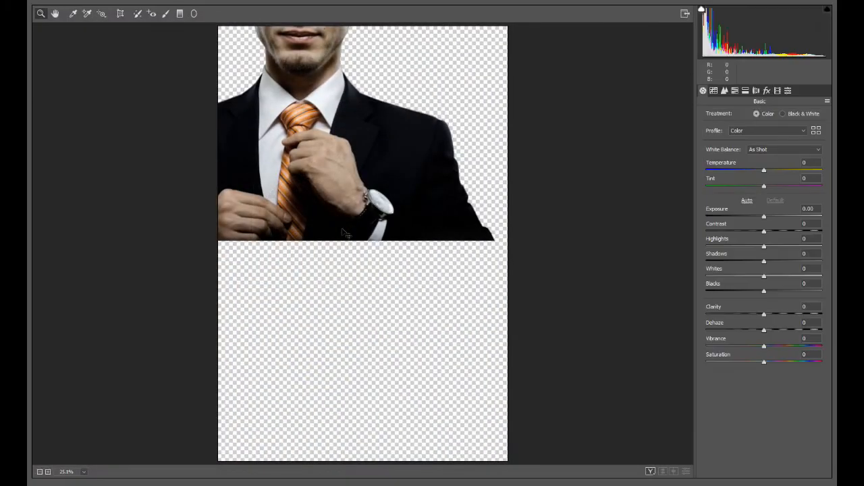
left_click_drag(767, 168, 761, 189)
left_click_drag(766, 347, 779, 348)
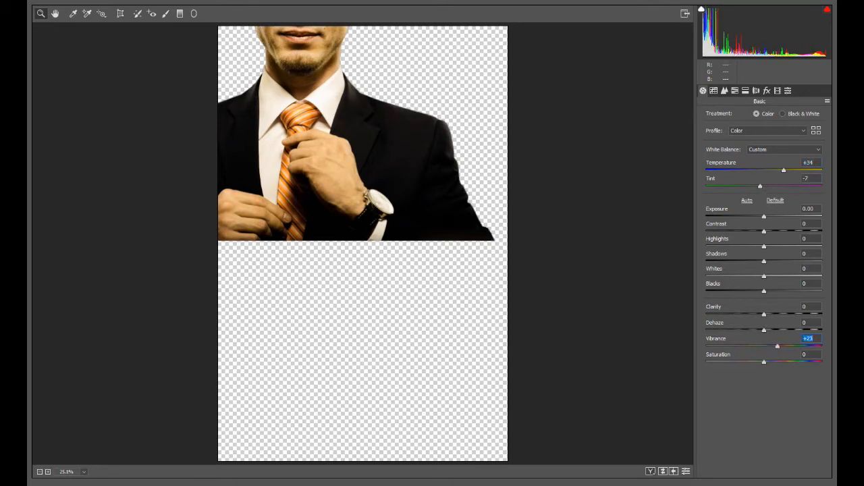
left_click(814, 484)
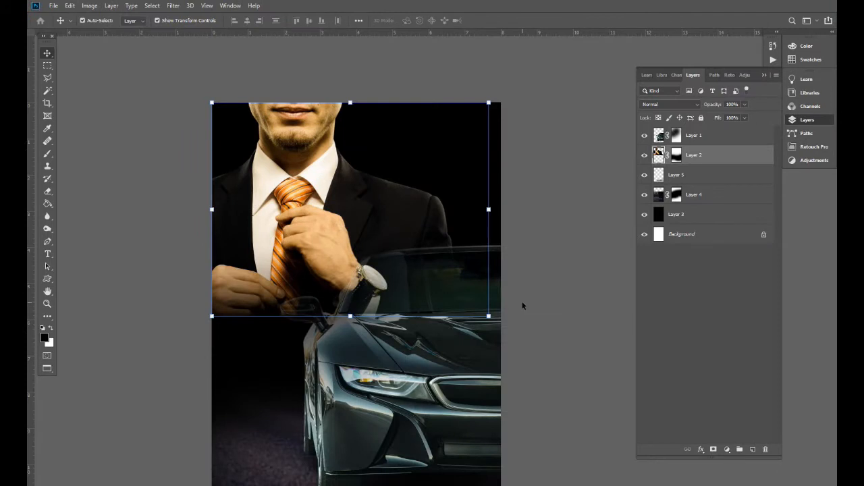
- Reapply Camera Raw to the businessman with Exposure -0.75 and Highlights -7
key("ctrl+minus")
key("ctrl+plus")
key("ctrl+minus")
key("ctrl+minus")
key("ctrl+minus")
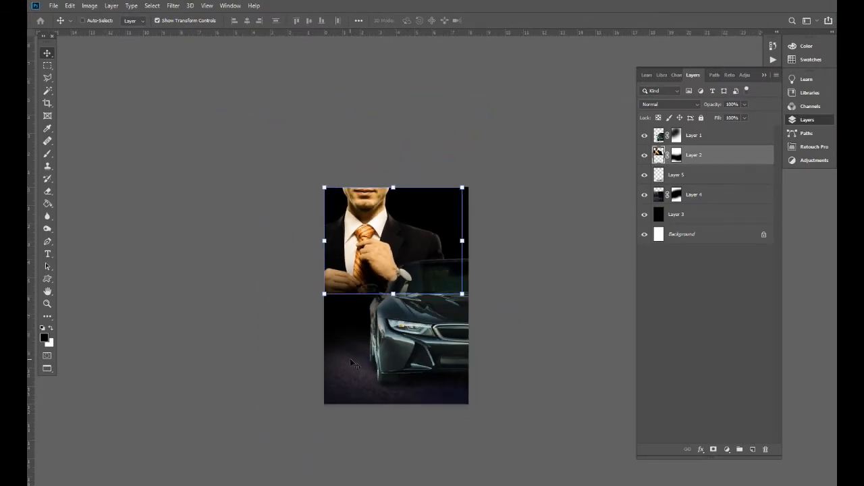
key("shift+ctrl+a")
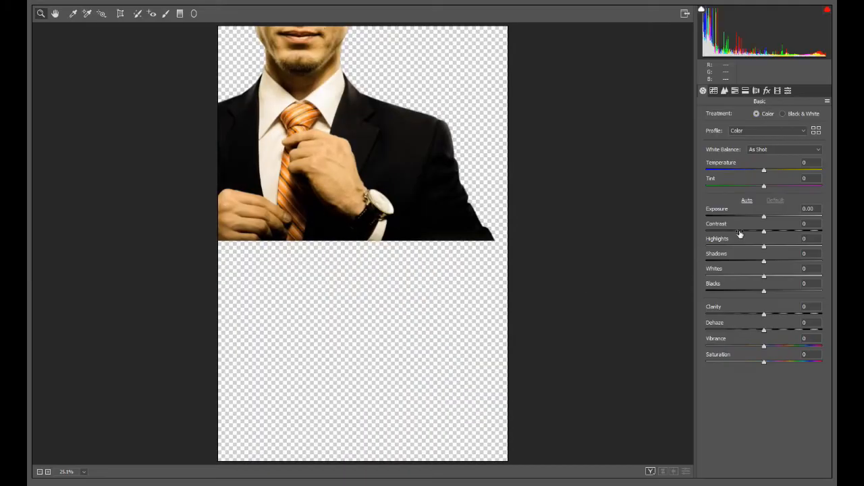
left_click_drag(760, 248, 758, 248)
left_click_drag(764, 216, 755, 217)
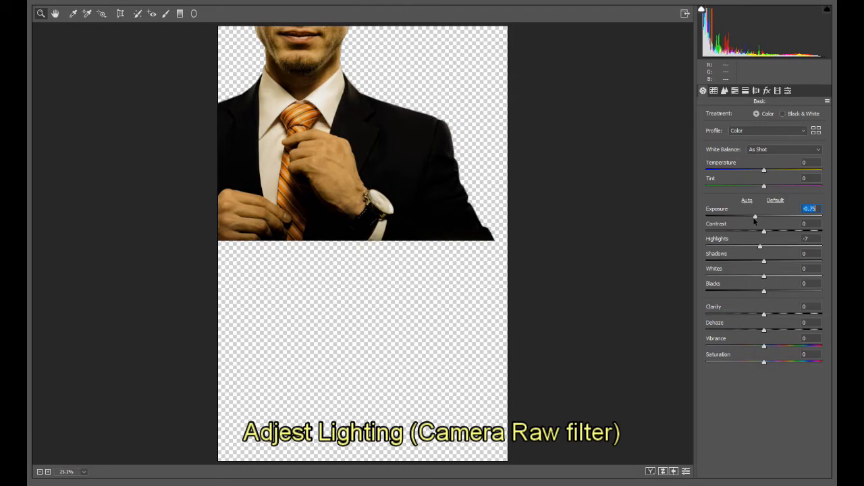
left_click(813, 485)
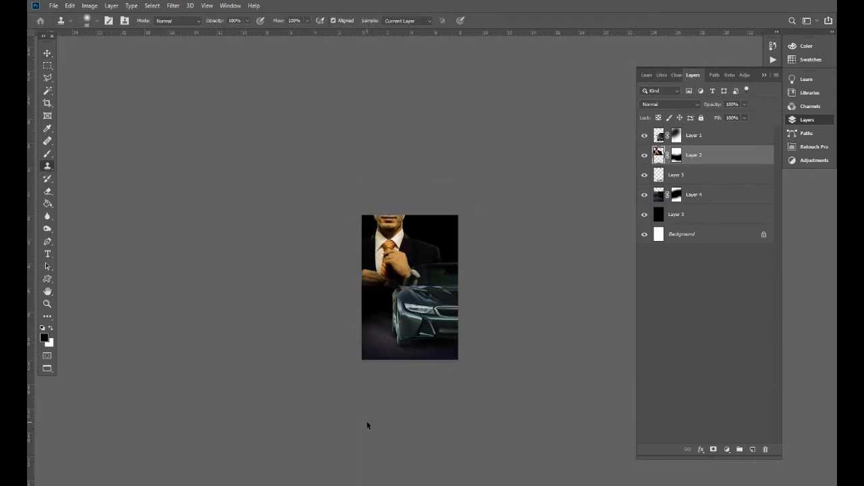
key("ctrl+plus")
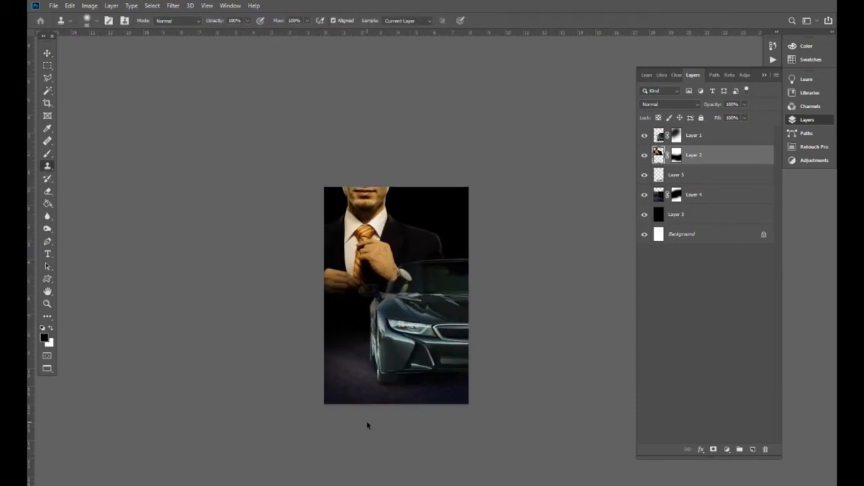
- Zoom and pan across the poster to inspect the businessman, car and road composite
key("v")
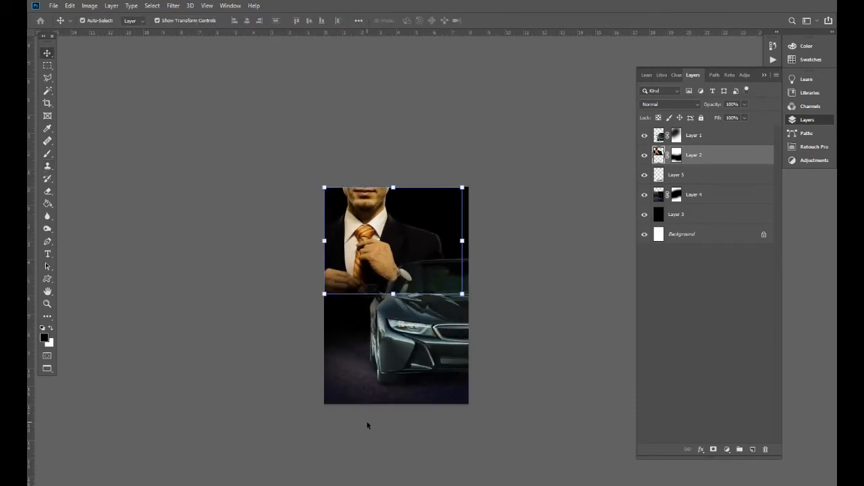
key("ctrl+plus")
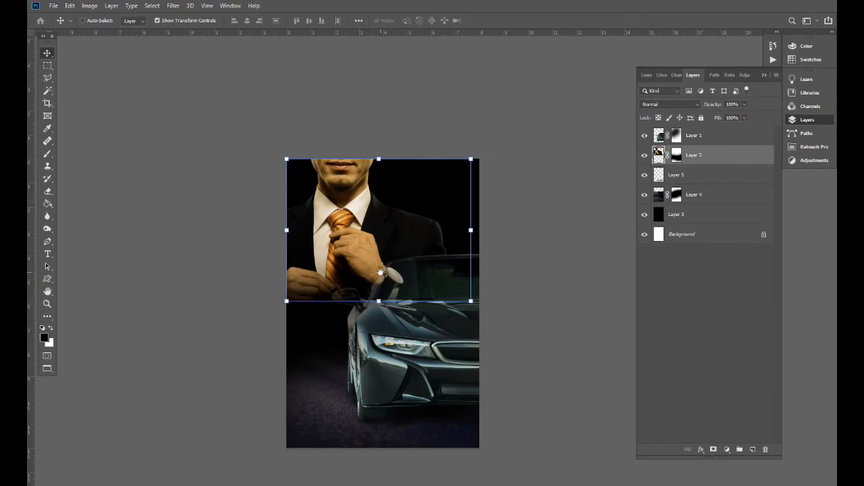
left_click_drag(380, 273, 382, 329)
left_click_drag(419, 232, 459, 278)
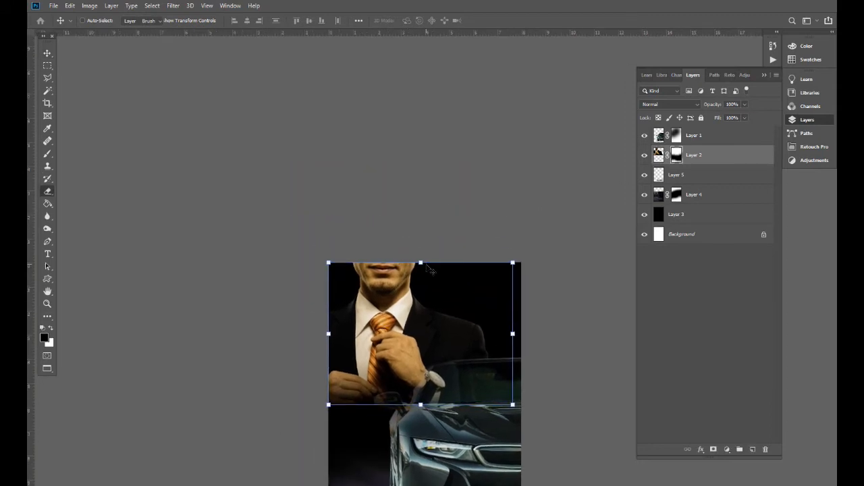
key("b")
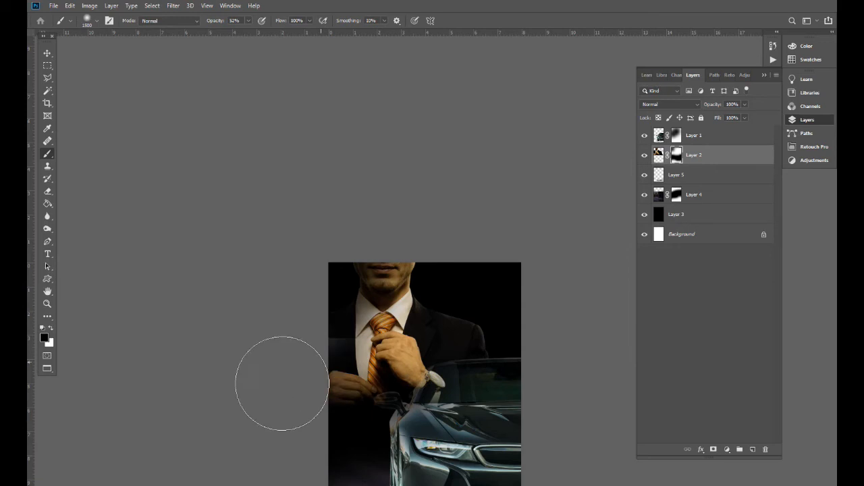
key("ctrl+minus")
key("v")
key("ctrl+plus")
key("ctrl+plus")
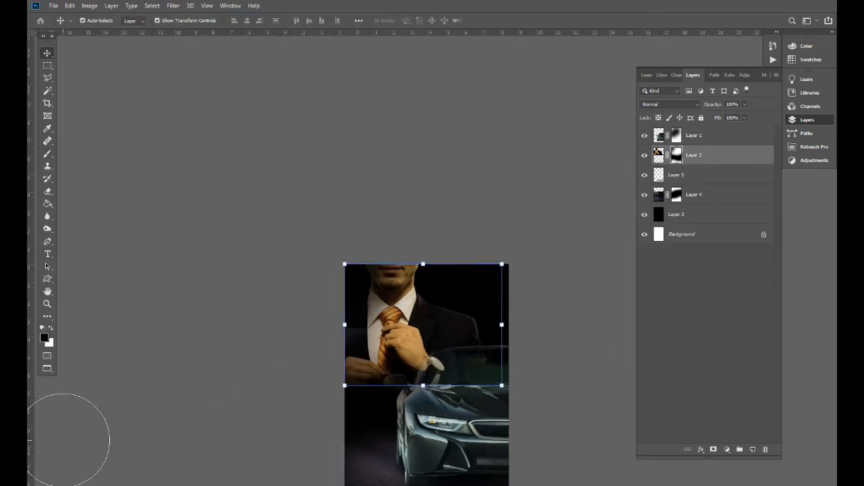
left_click_drag(418, 366, 390, 329)
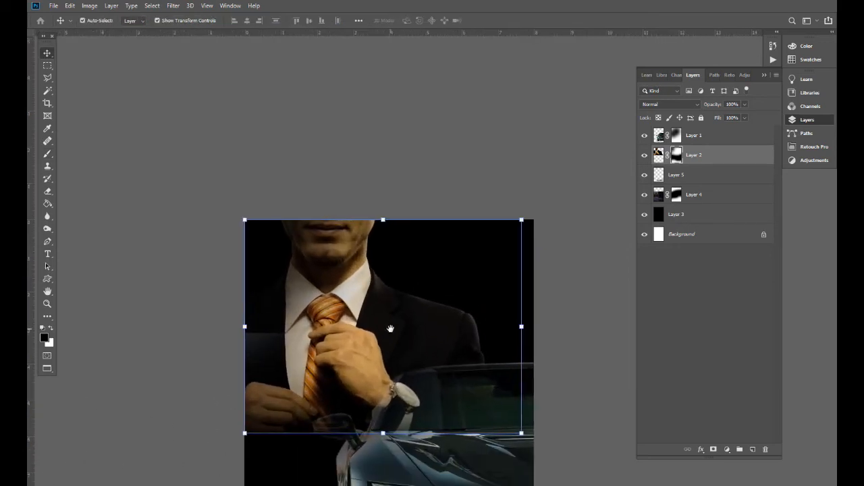
key("ctrl+minus")
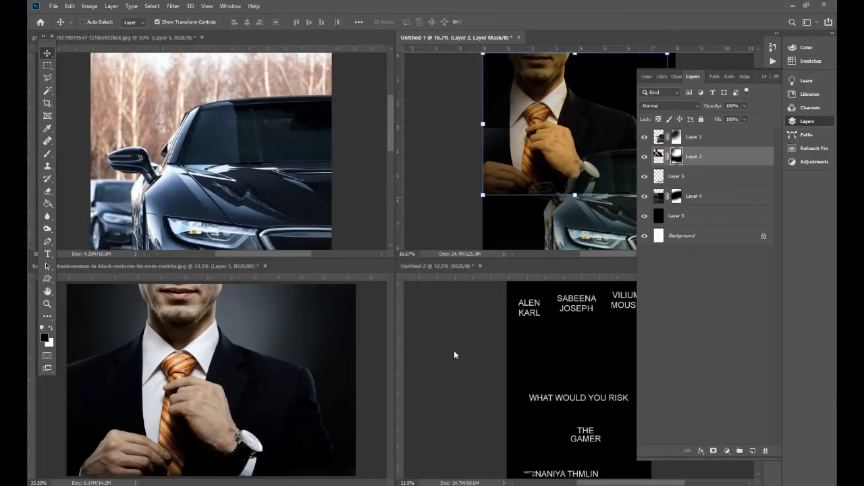
- Copy the THE and GAMER text layers from Untitled-2 into the poster and enlarge them
left_click(454, 351)
left_click_drag(552, 372, 525, 391)
right_click(530, 396)
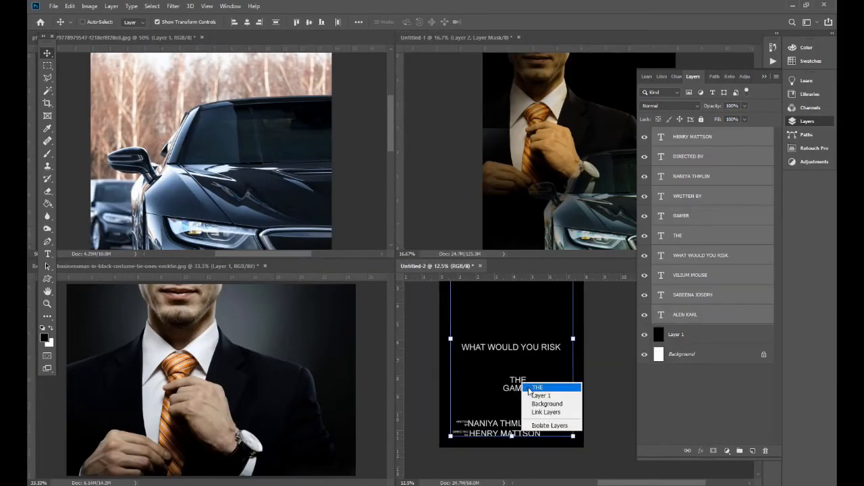
left_click(531, 400)
right_click(524, 390)
left_click(534, 398, "shift")
left_click_drag(519, 389, 520, 168)
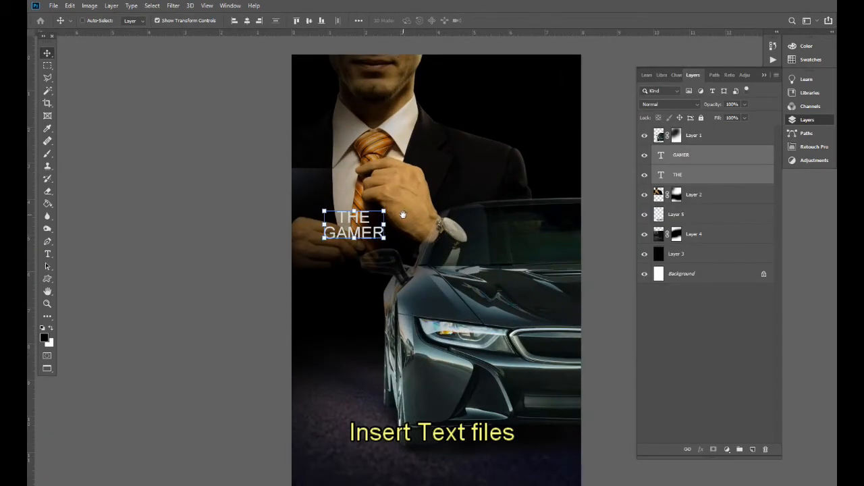
left_click_drag(403, 231, 499, 165)
key("Return")
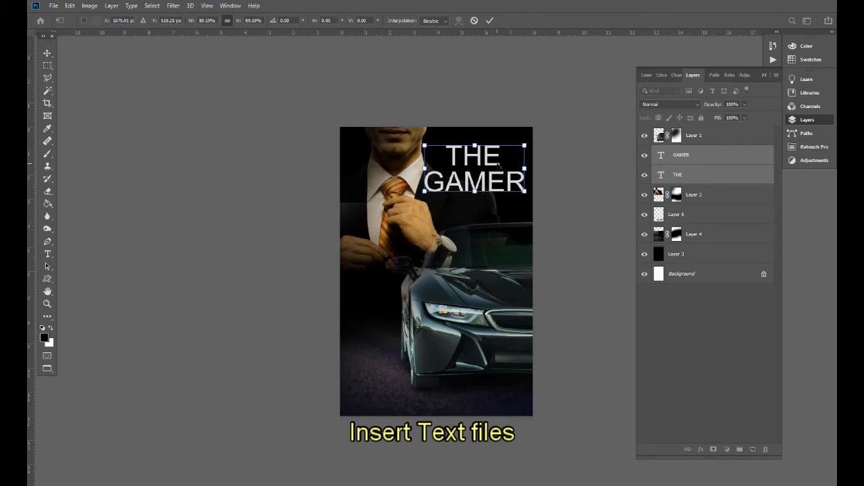
key("Return")
- Shrink THE, place it just above GAMER, and nudge both title words upward
key("ctrl+plus")
left_click_drag(518, 111, 453, 243)
right_click(449, 242)
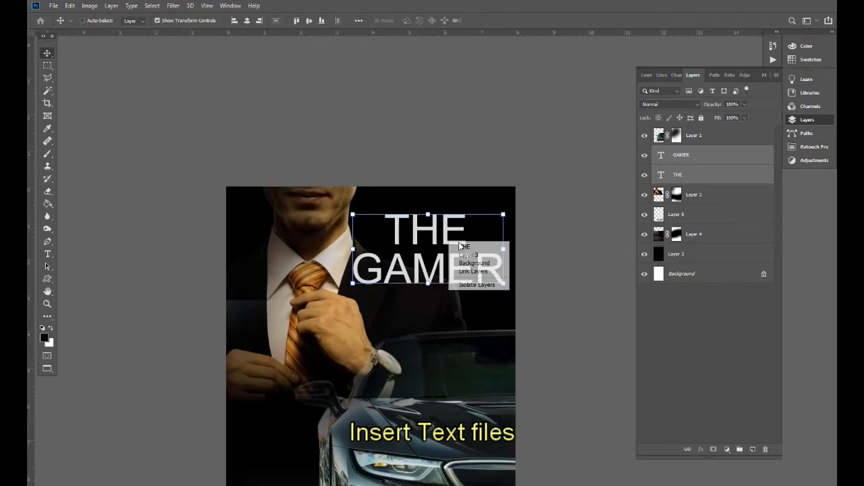
left_click(466, 246)
left_click_drag(464, 215, 450, 218)
key("Return")
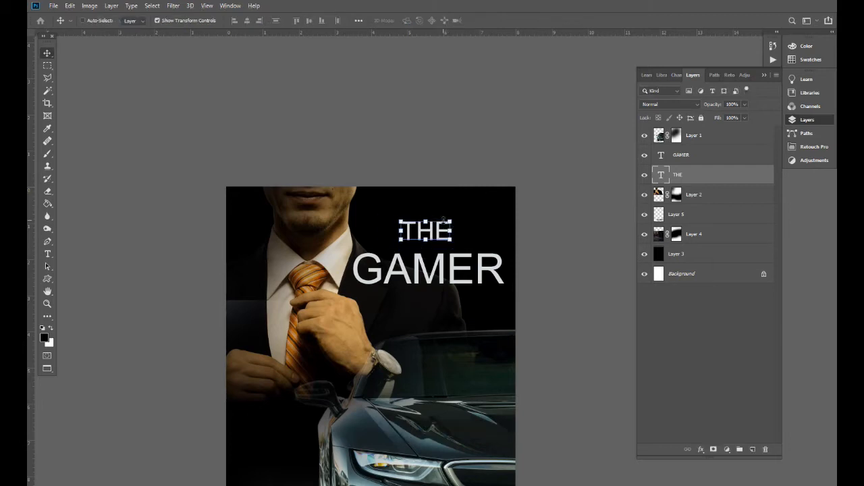
left_click_drag(446, 186, 447, 190)
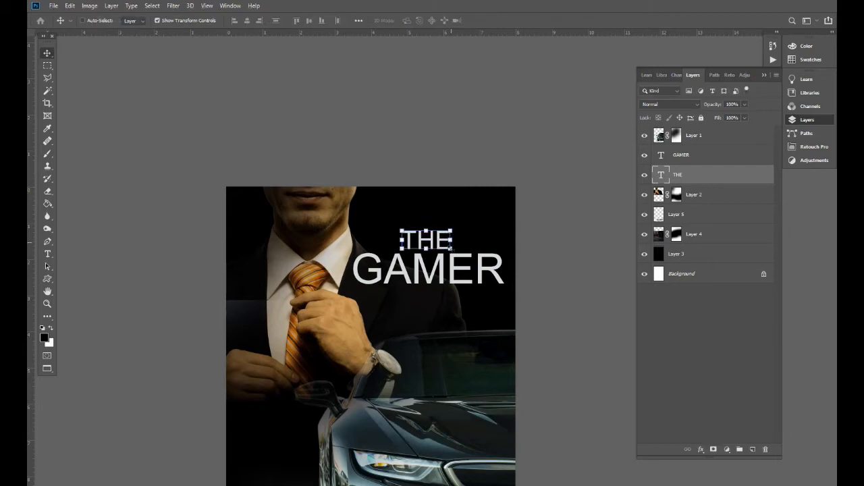
left_click(459, 271, "ctrl+shift")
left_click_drag(459, 271, 461, 256)
scroll(432, 317, "down", 5)
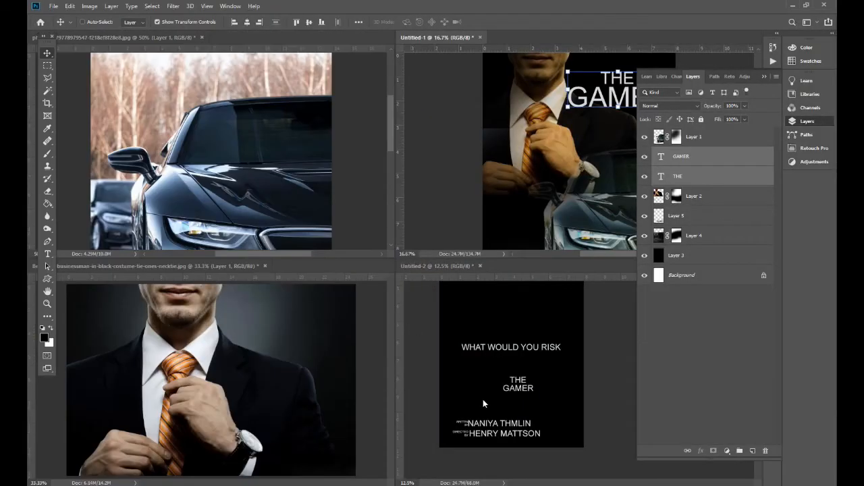
- Select the four credit text layers in Untitled-2 and copy them into the poster
left_click(483, 401)
left_click_drag(483, 400, 466, 366)
right_click(430, 382)
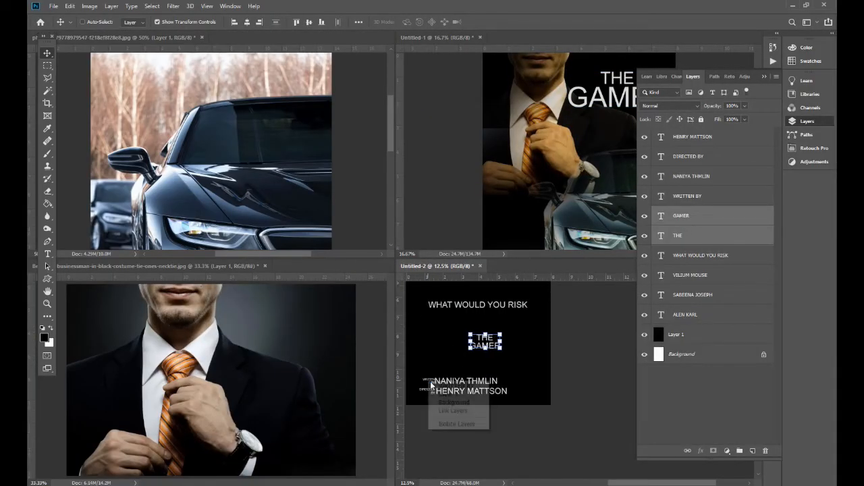
left_click(433, 385)
left_click(447, 383, "ctrl+shift")
right_click(430, 389)
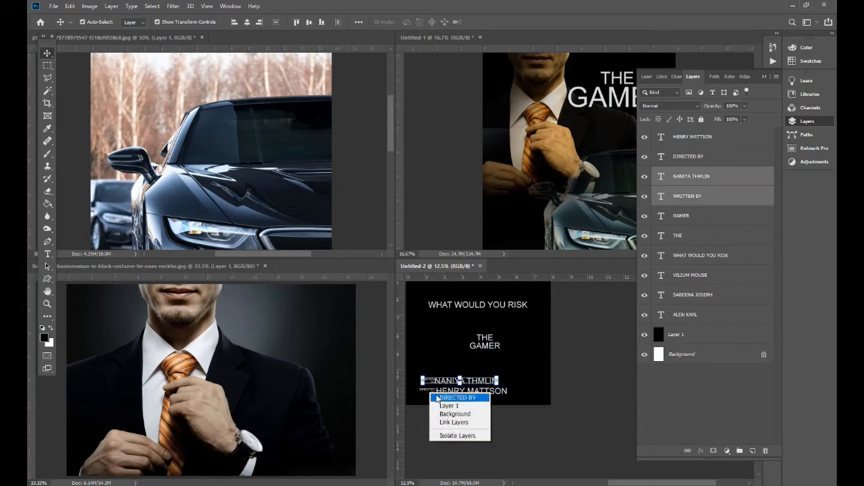
left_click(457, 398, "shift")
right_click(451, 396)
left_click(457, 398, "shift")
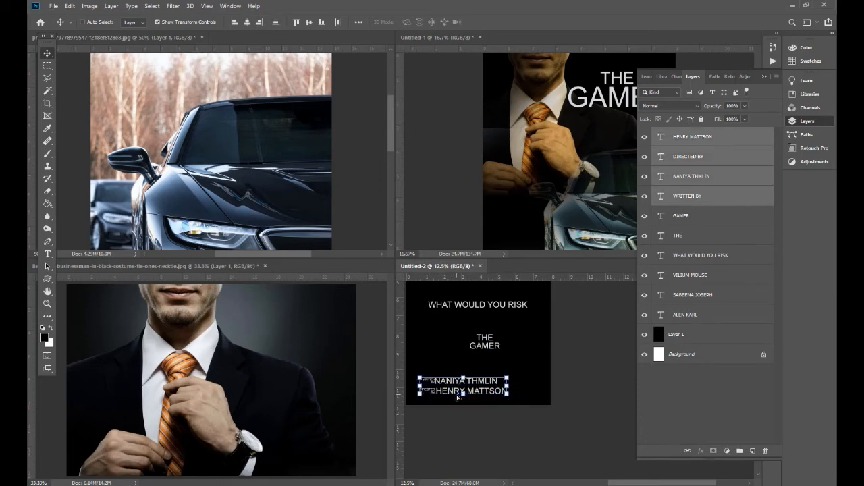
left_click_drag(530, 363, 594, 172)
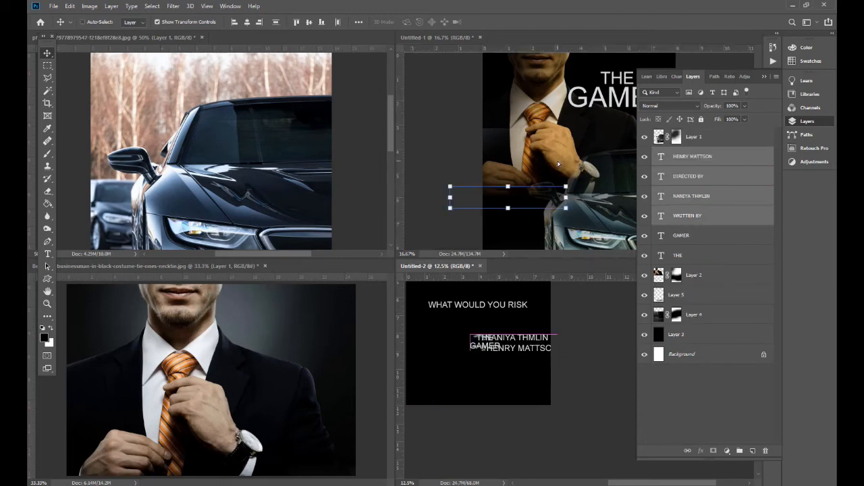
- Move the credits to the poster's bottom, in front of the car layer
key("f")
left_click_drag(372, 210, 440, 314)
key("ctrl+shift+]")
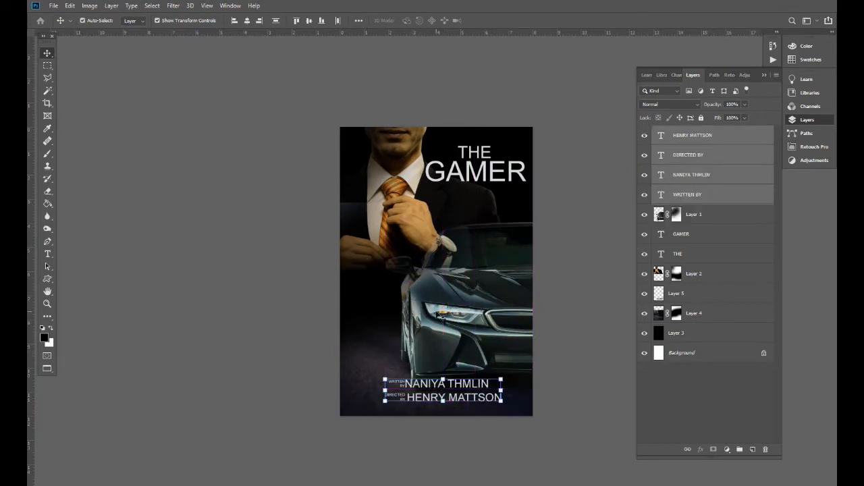
key("ctrl+plus")
left_click_drag(389, 406, 382, 378)
left_click_drag(433, 373, 459, 387)
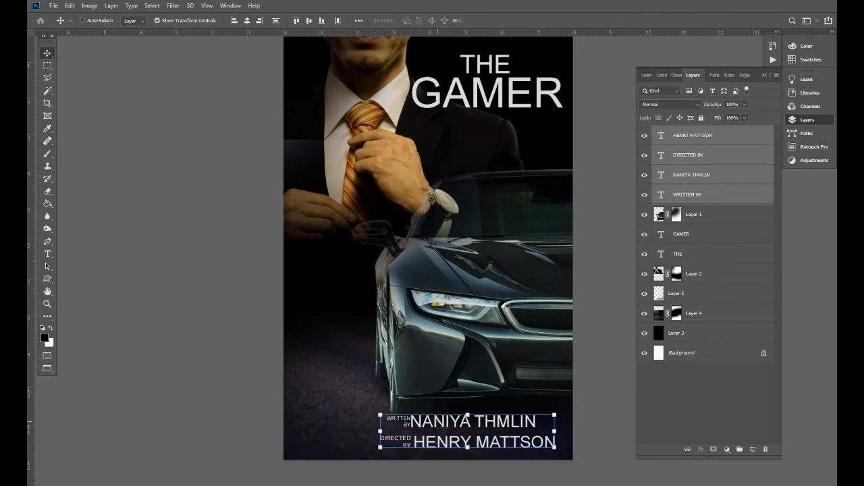
- Move the WRITTEN BY credit to the bottom-left and shrink it to about 72%
right_click(437, 356)
left_click(445, 359)
left_click_drag(446, 357, 459, 316)
right_click(413, 376)
left_click(426, 382, "shift")
left_click_drag(446, 383, 350, 404)
left_click_drag(455, 393, 420, 360)
key("Return")
- Shrink the DIRECTED BY credit at bottom-right to about 64%
right_click(418, 402)
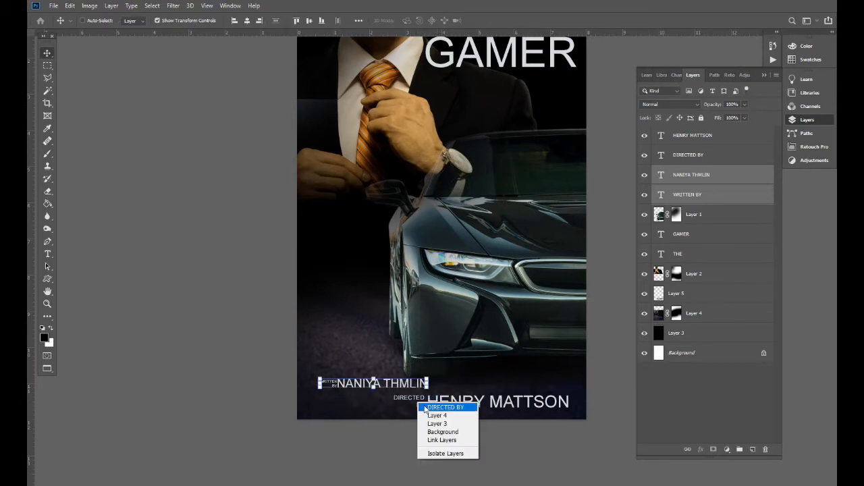
left_click(437, 407)
right_click(452, 404, "shift")
left_click(476, 409, "shift")
mouse_move(569, 394)
left_mouse_down()
mouse_move(528, 389)
mouse_move(566, 390)
left_mouse_up()
key("Return")
- Lower the WRITTEN BY credit slightly and check the bottom of the poster
right_click(410, 385)
left_click(422, 387)
right_click(331, 382, "shift")
left_click(348, 389, "shift")
left_click_drag(361, 339, 360, 356)
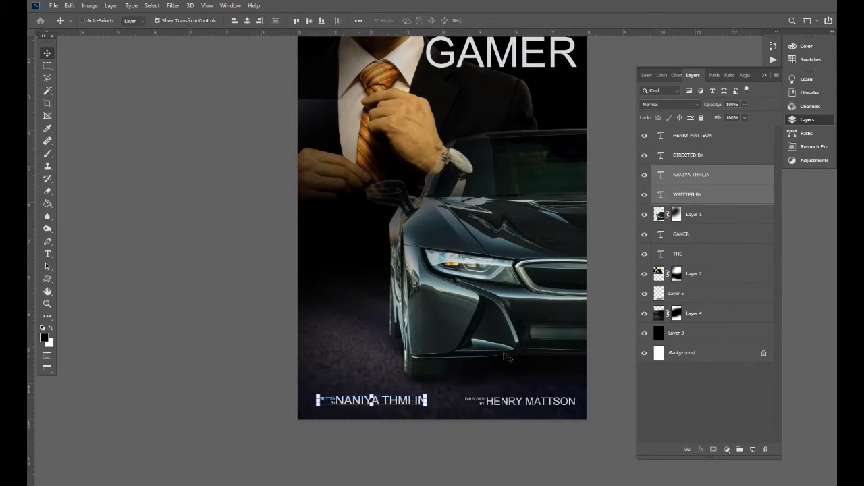
key("s")
key("ctrl+minus")
key("ctrl+plus")
left_click_drag(499, 320, 495, 349)
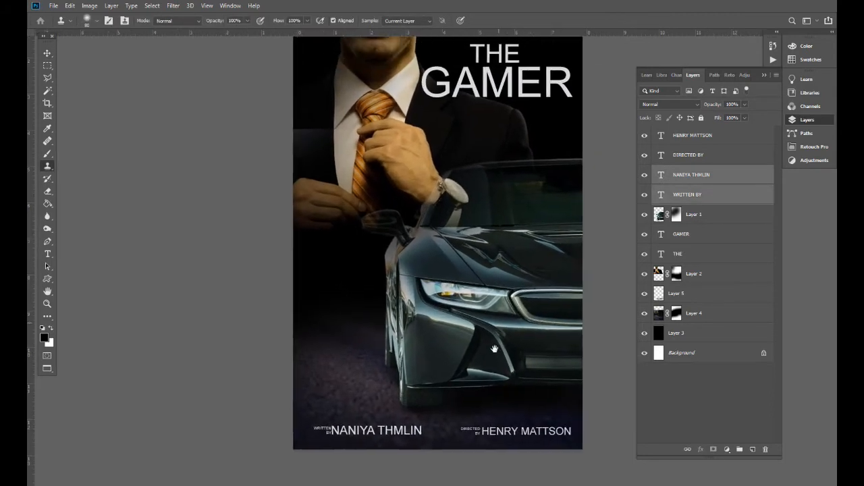
key("v")
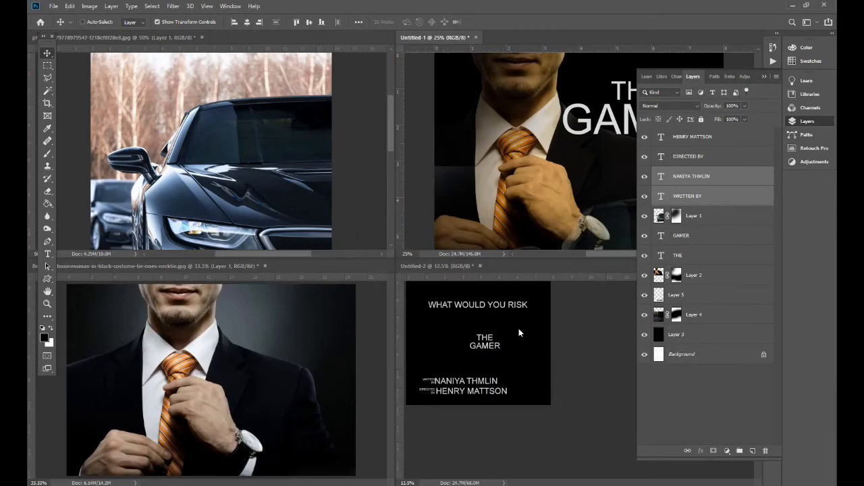
- Copy the WHAT WOULD YOU RISK tagline layer from Untitled-2 into the poster
left_click(518, 330)
left_click_drag(472, 357, 544, 204)
right_click(497, 348)
left_click(503, 353)
left_click(516, 315)
left_click_drag(515, 316, 511, 414)
right_click(450, 347)
left_click(461, 354)
right_click(505, 349, "ctrl+shift")
left_click(516, 354, "ctrl+shift")
right_click(545, 349, "ctrl+shift")
left_click(556, 355, "shift")
left_click_drag(536, 370, 547, 196)
key("f")
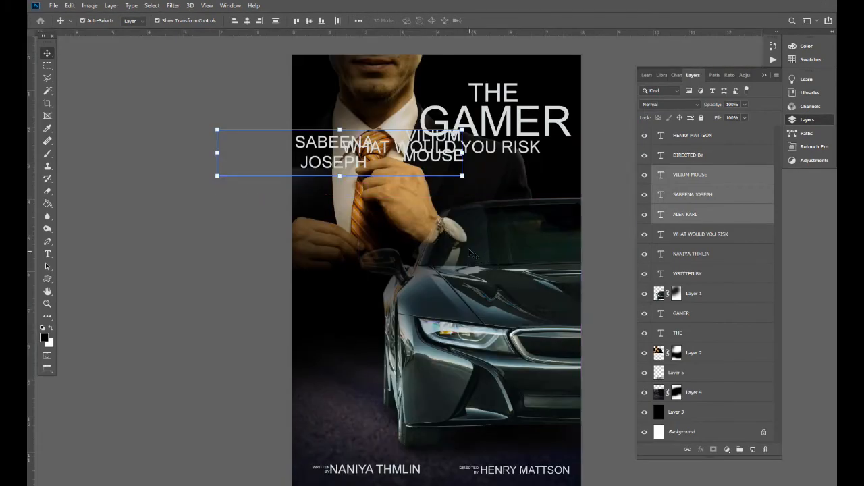
key("ctrl+minus")
left_click_drag(466, 263, 498, 339)
right_click(381, 282)
left_click(402, 284)
left_click_drag(395, 229, 393, 250)
right_click(433, 273)
left_click(457, 278)
left_click_drag(463, 253, 410, 312)
right_click(388, 298)
left_click(400, 303)
mouse_move(375, 276)
left_mouse_down()
mouse_move(390, 276)
mouse_move(386, 265)
left_mouse_up()
right_click(502, 274)
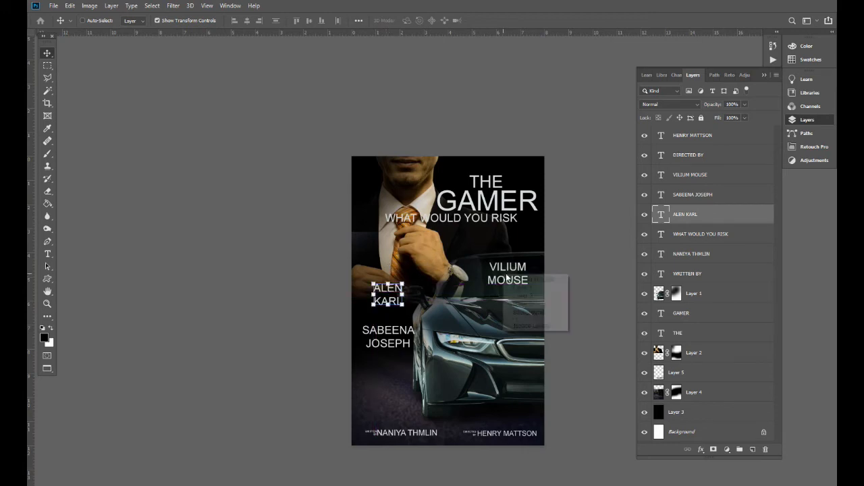
left_click(527, 279)
left_click_drag(503, 264, 382, 369)
- Scale the three cast names to about 83% and nudge the column left and down
right_click(391, 336, "shift")
left_click(409, 343, "shift")
right_click(392, 293, "shift")
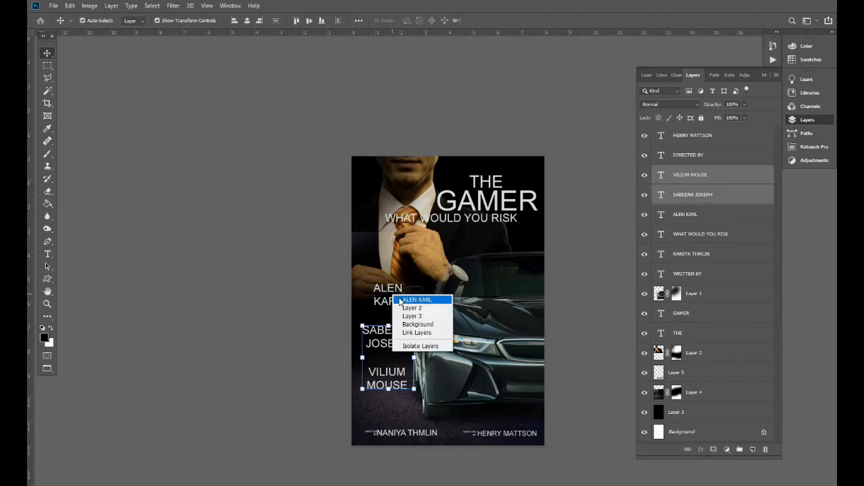
left_click(411, 300, "shift")
left_click_drag(416, 282, 410, 293)
left_click_drag(392, 308, 390, 315)
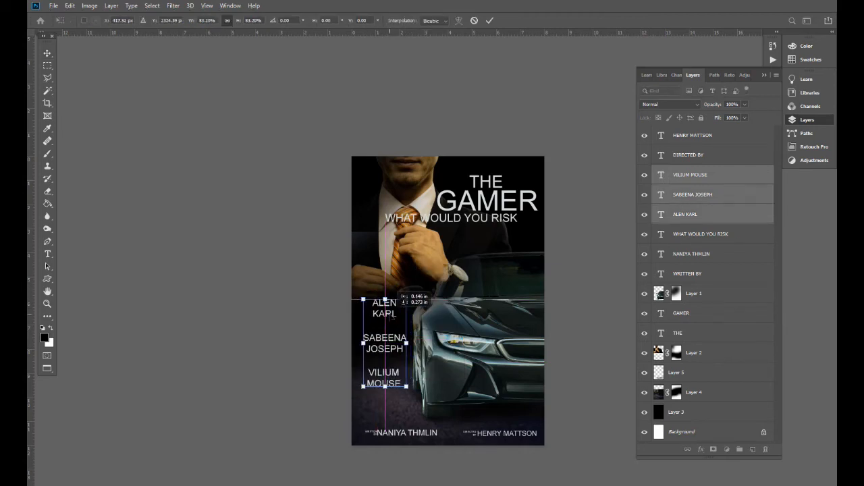
key("Return")
key("s")
key("ctrl+minus")
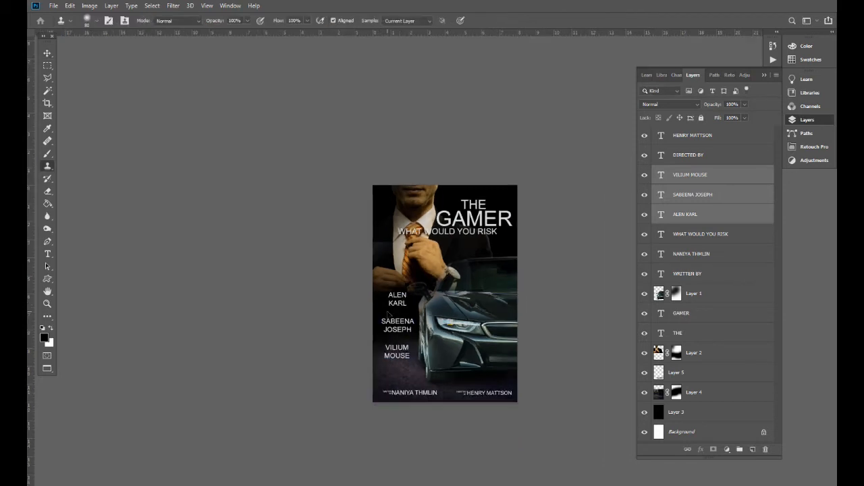
key("ctrl+plus")
key("v")
- Shrink the WHAT WOULD YOU RISK tagline and position it just under GAMER
left_click_drag(490, 294, 460, 386)
right_click(458, 277)
left_click(471, 282)
key("ctrl+plus")
right_click(461, 295, "shift")
left_click(473, 306, "shift")
right_click(419, 324)
left_click(432, 332)
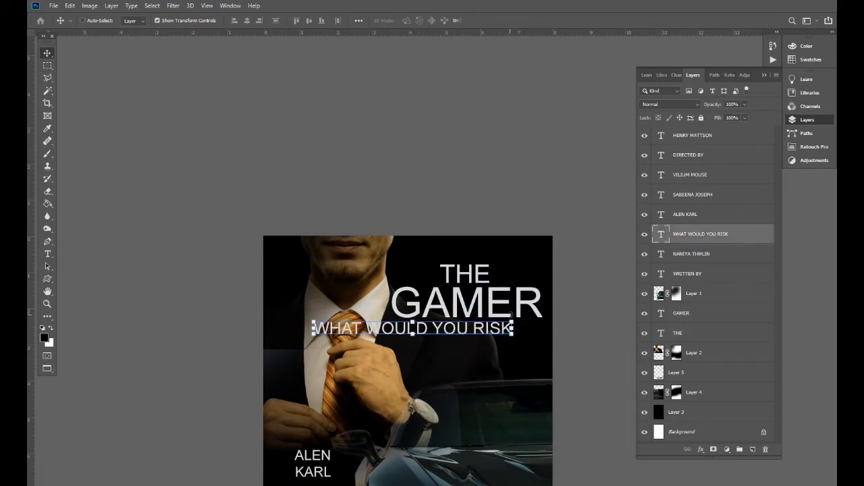
left_click_drag(511, 323, 466, 326)
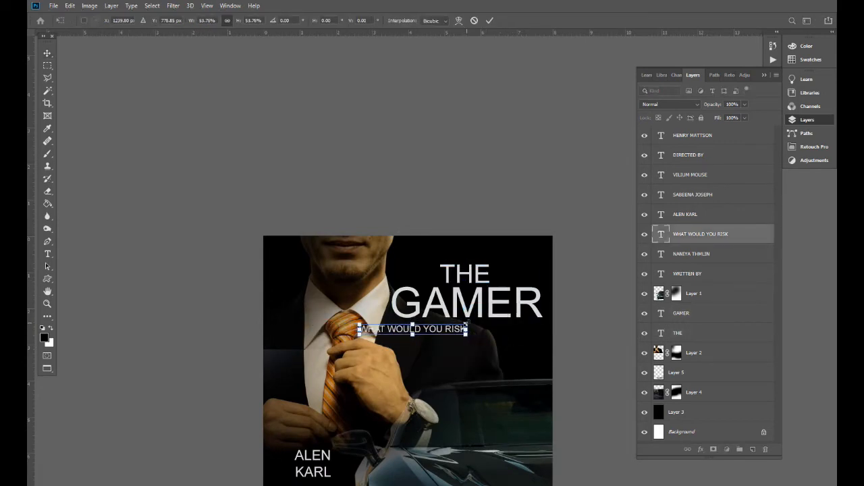
key("Return")
left_click_drag(459, 274, 519, 265)
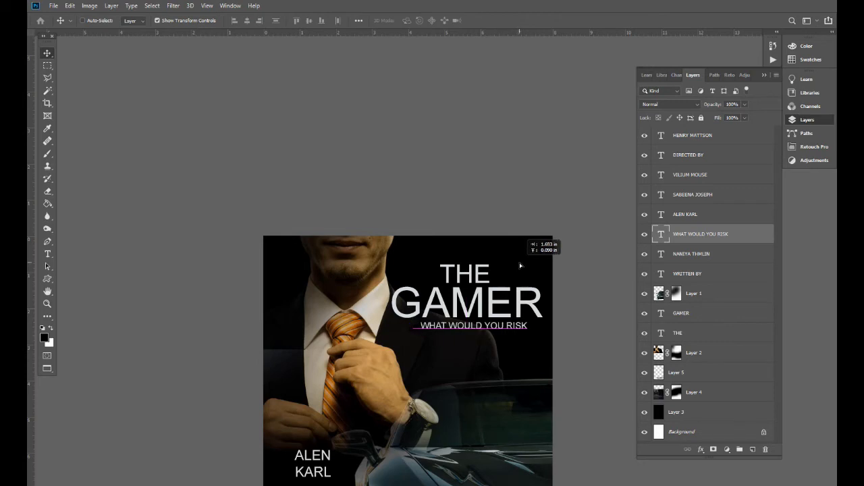
right_click(490, 294)
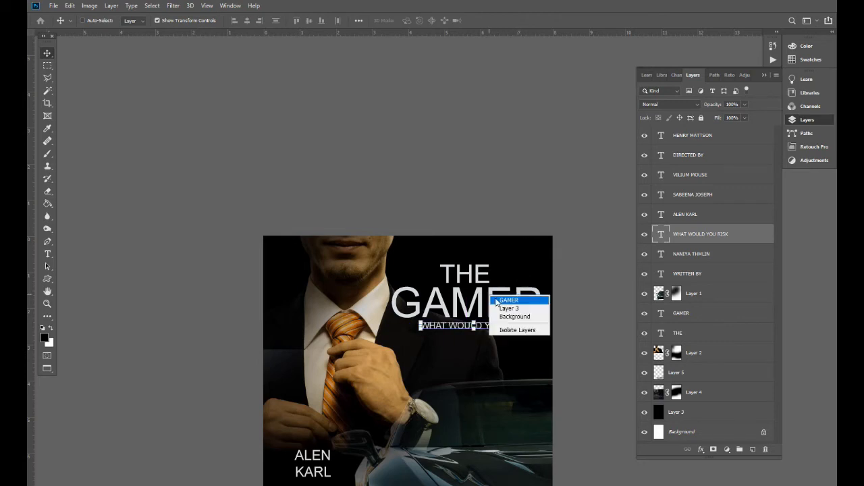
left_click(500, 301)
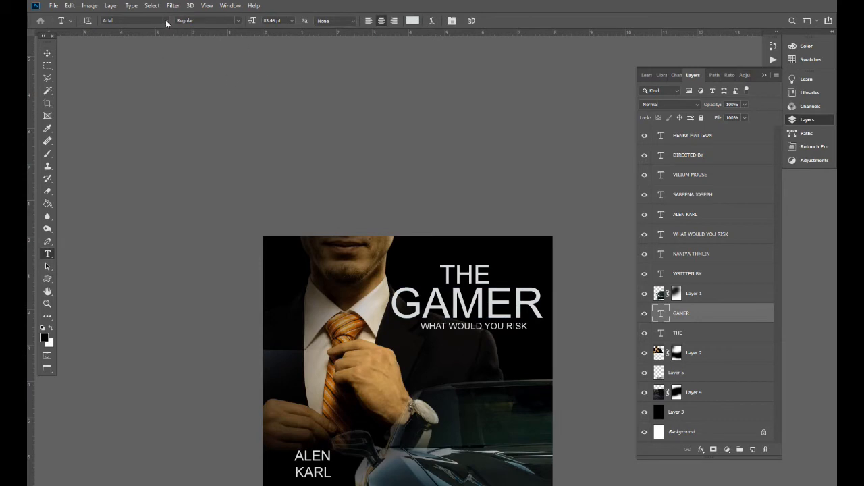
- Set GAMER's font to Impact and realign THE and the tagline around it
left_click(165, 20)
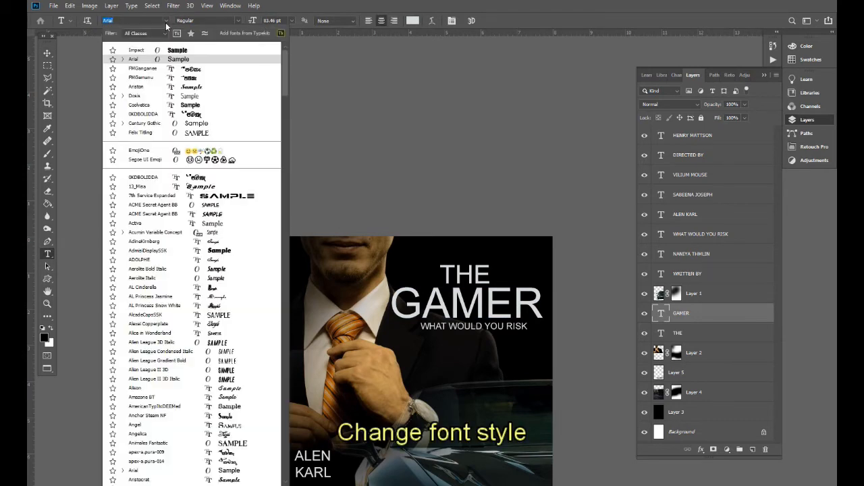
left_click(202, 51)
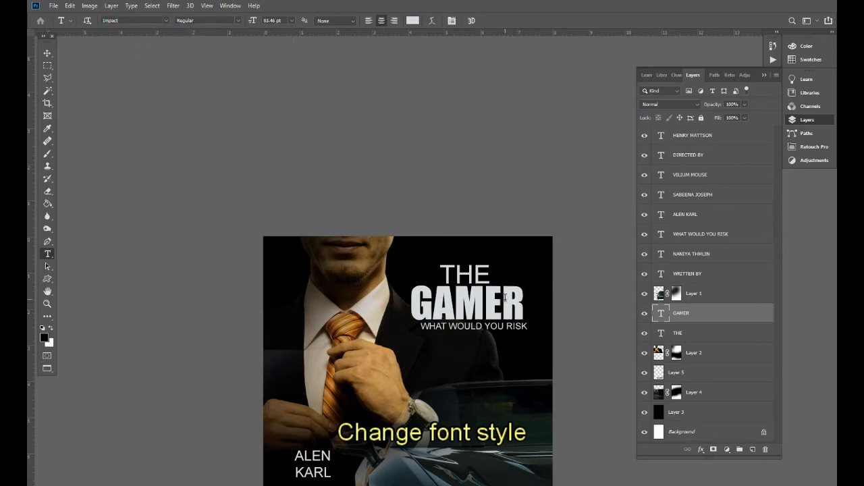
right_click(467, 275, "ctrl")
left_click(477, 281)
left_click_drag(478, 243, 482, 244, "ctrl")
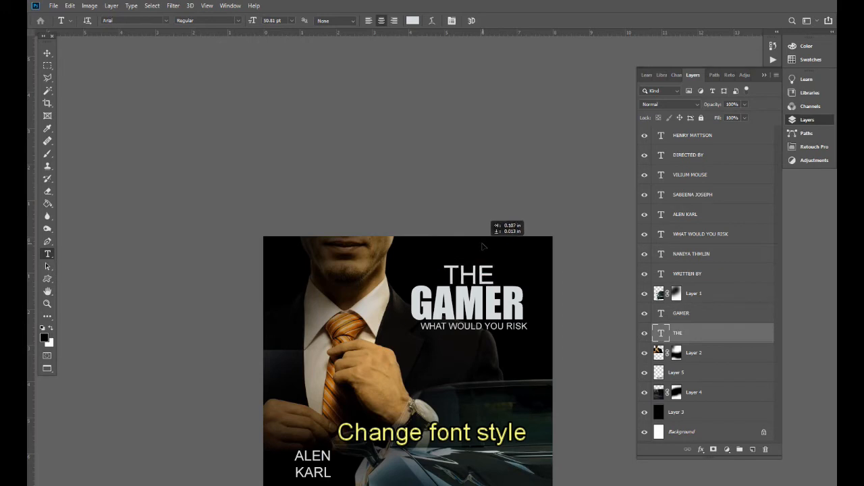
right_click(477, 325, "ctrl")
left_click(500, 335)
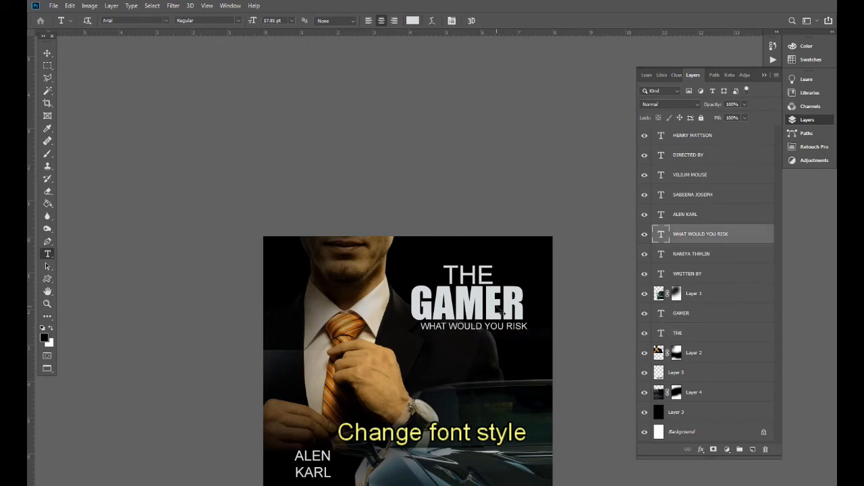
left_click_drag(497, 305, 492, 307, "ctrl")
- Enlarge THE, GAMER and the tagline together to about 129%
key("ctrl+minus")
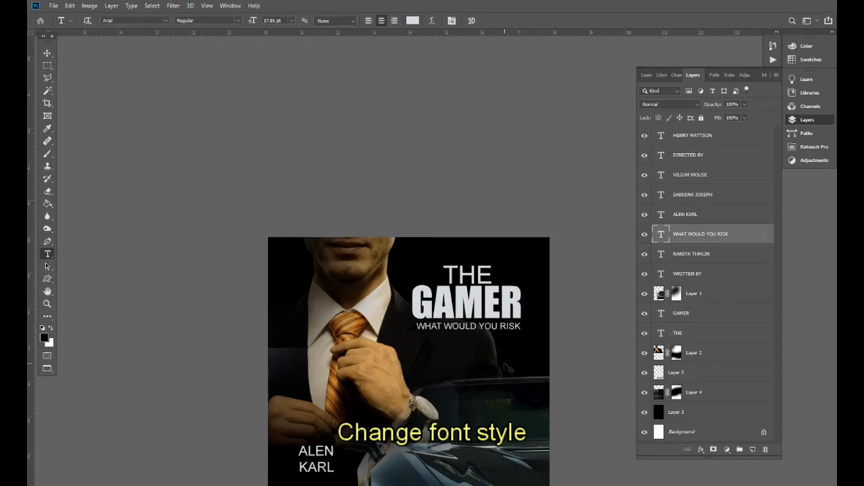
key("v")
right_click(464, 297, "shift")
left_click(475, 302, "shift")
right_click(470, 276, "shift")
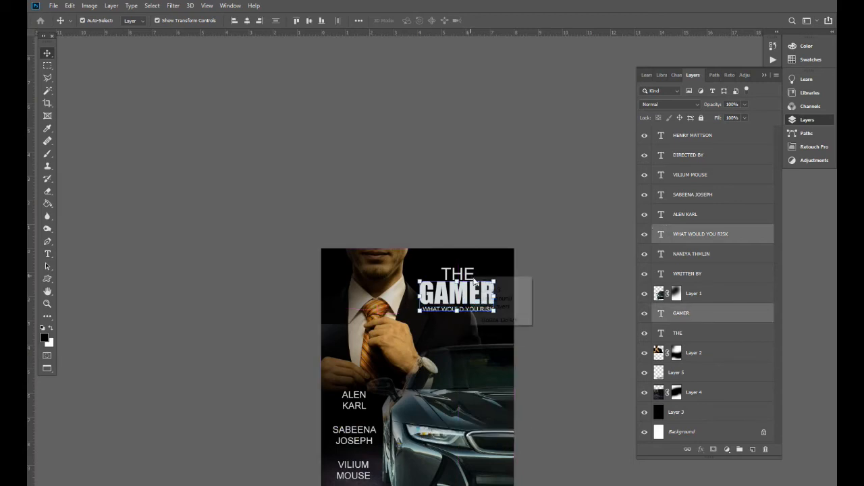
left_click(479, 282, "shift")
left_click_drag(495, 266, 493, 287)
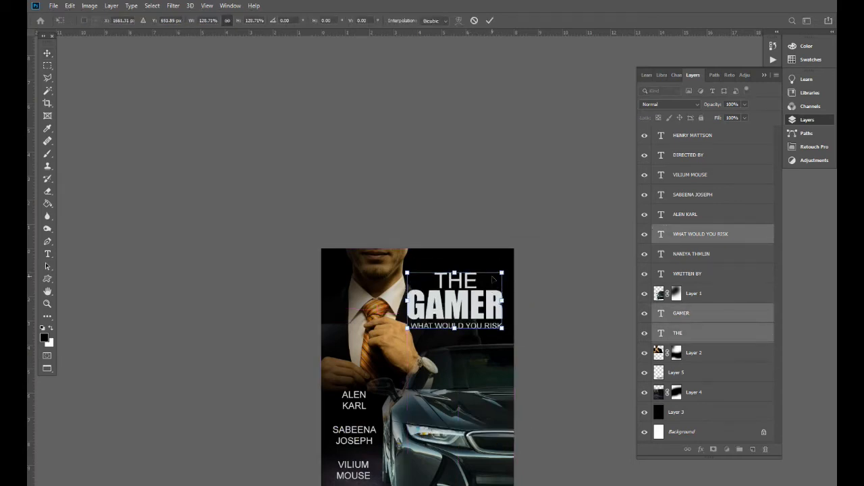
key("Return")
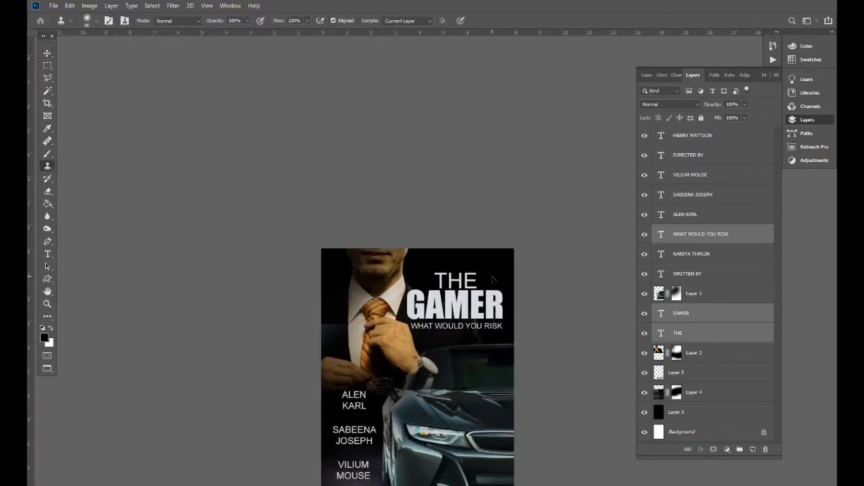
key("ctrl+plus")
key("v")
right_click(473, 326)
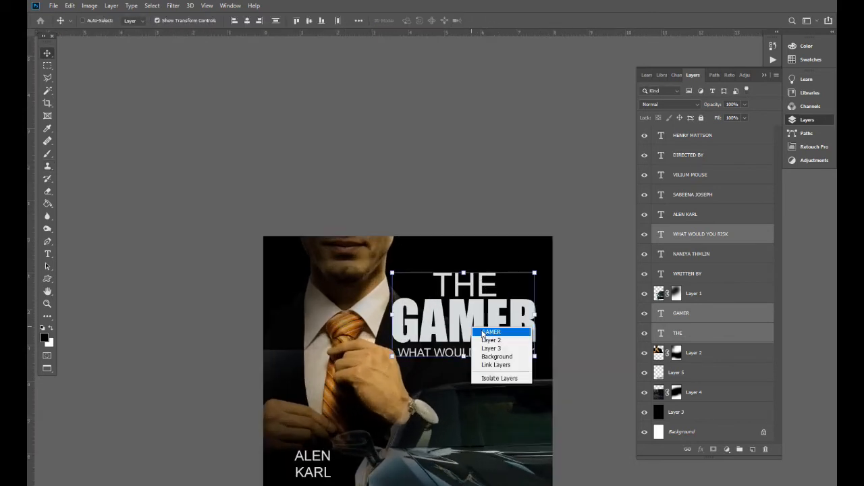
left_click(483, 332)
left_click_drag(522, 334, 506, 291)
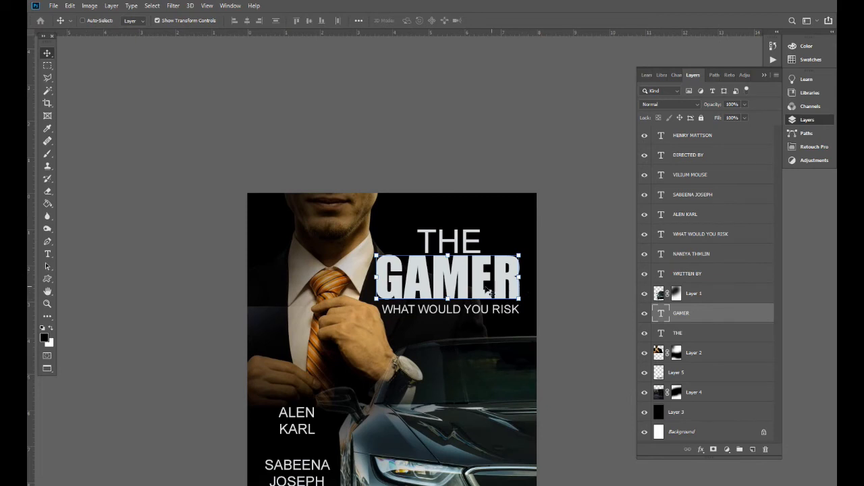
- Give the GAMER layer a Gradient Overlay style instead of a solid colour overlay
right_click(725, 316)
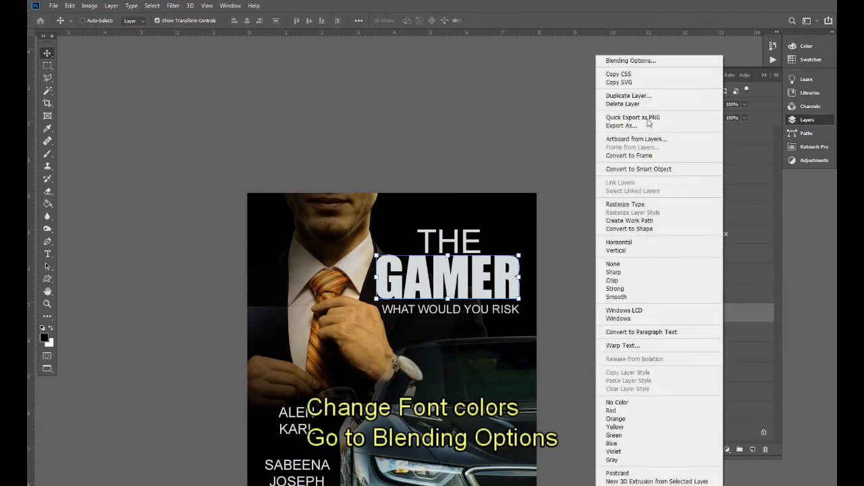
left_click(633, 61)
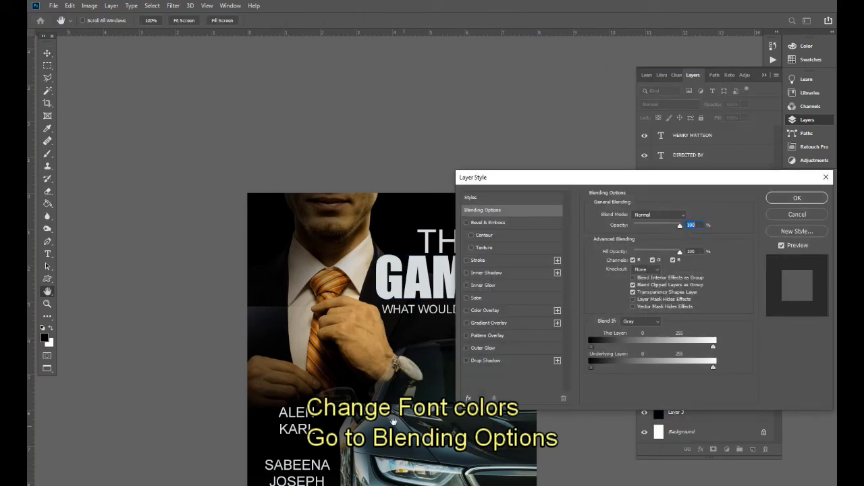
left_click_drag(341, 277, 242, 265)
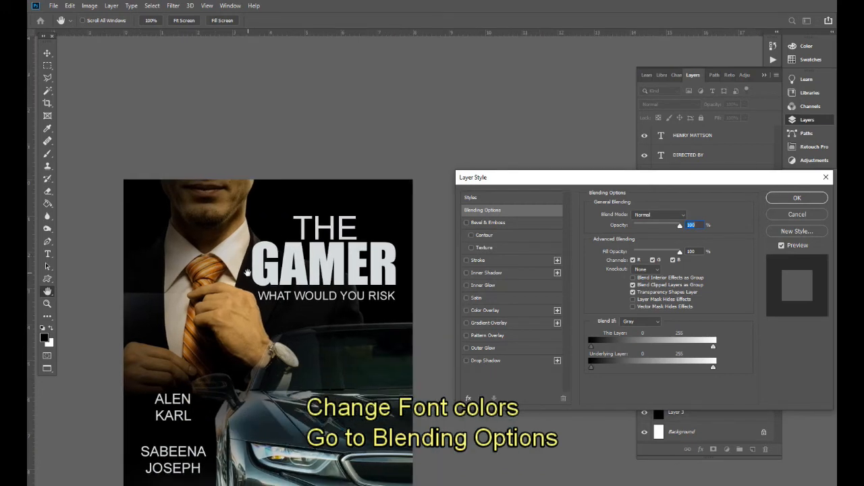
left_click(486, 312)
left_click(466, 310)
left_click(490, 322)
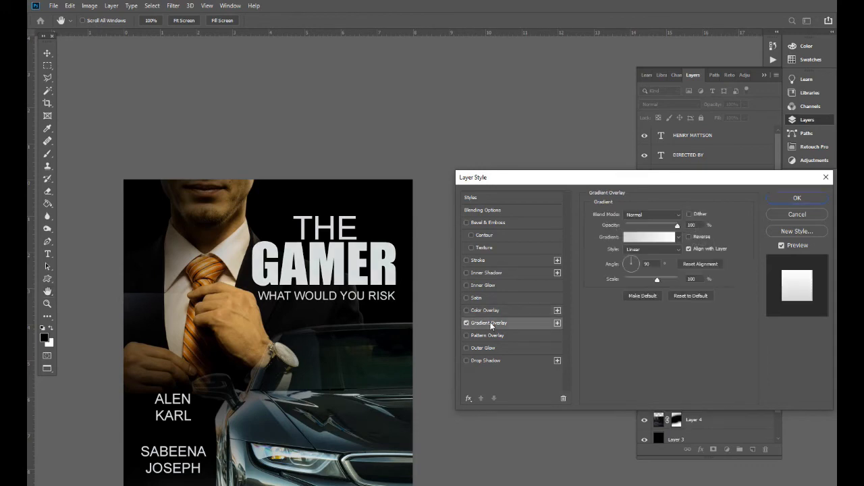
- Set the gradient stops to a muted yellow on the left and gold ffcc00 on the right
left_click(648, 237)
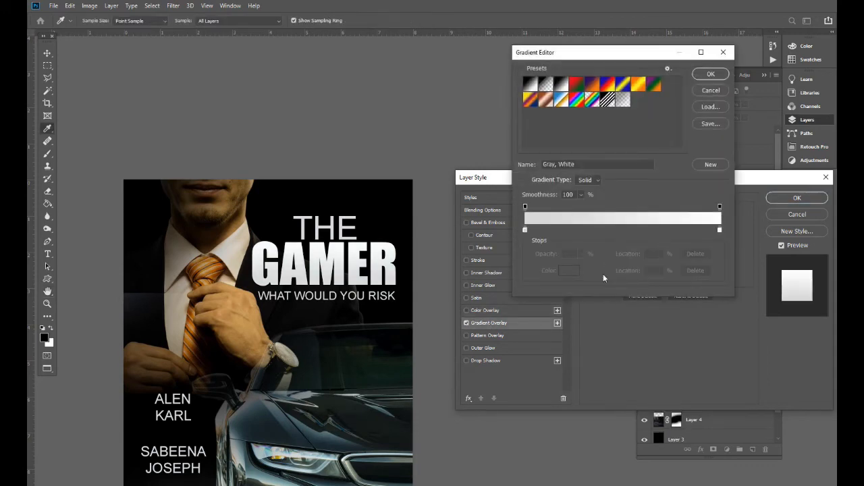
left_click(524, 231)
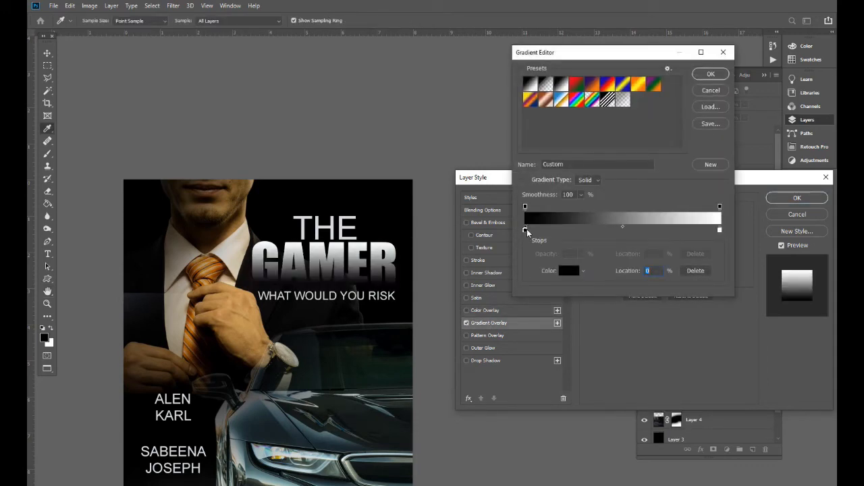
double_click(526, 231)
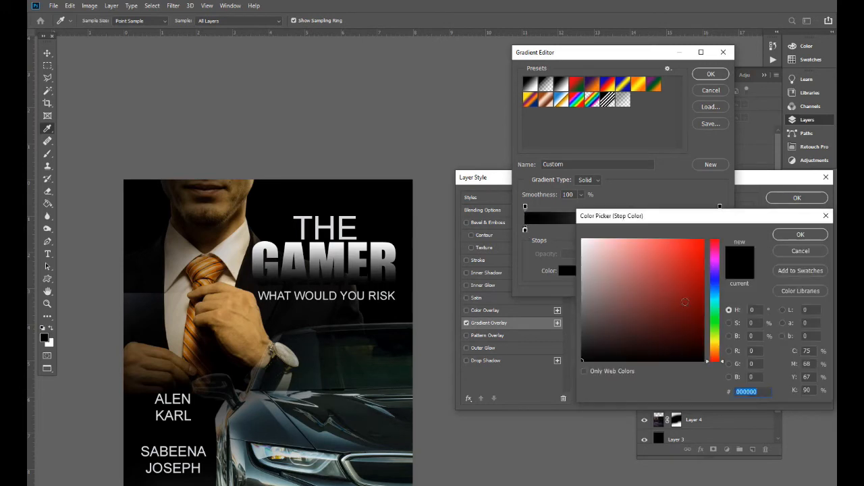
left_click_drag(715, 350, 718, 345)
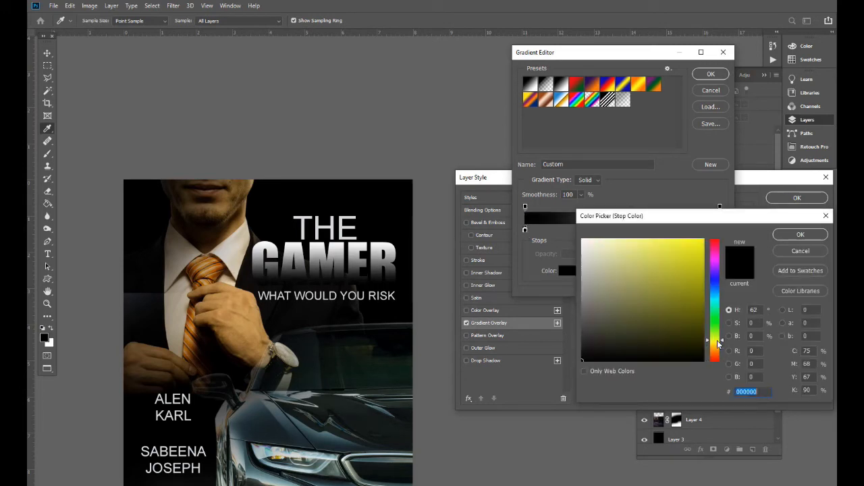
left_click_drag(689, 286, 689, 266)
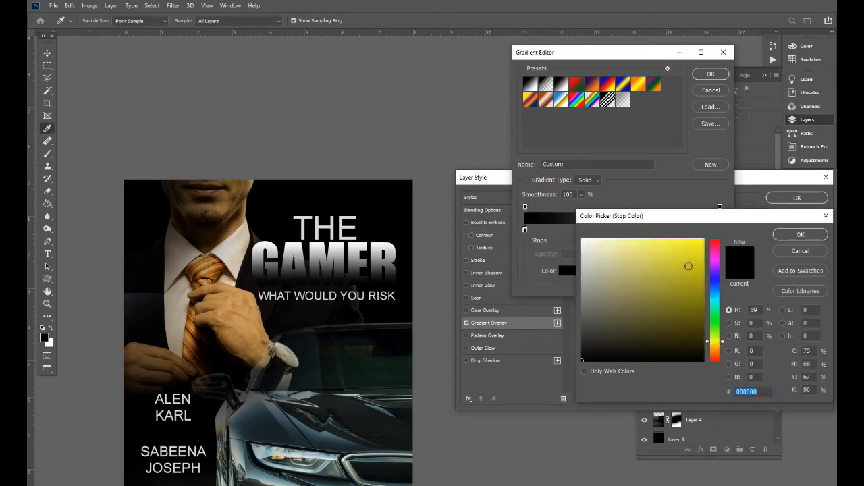
left_click(800, 234)
double_click(719, 230)
left_click(714, 345)
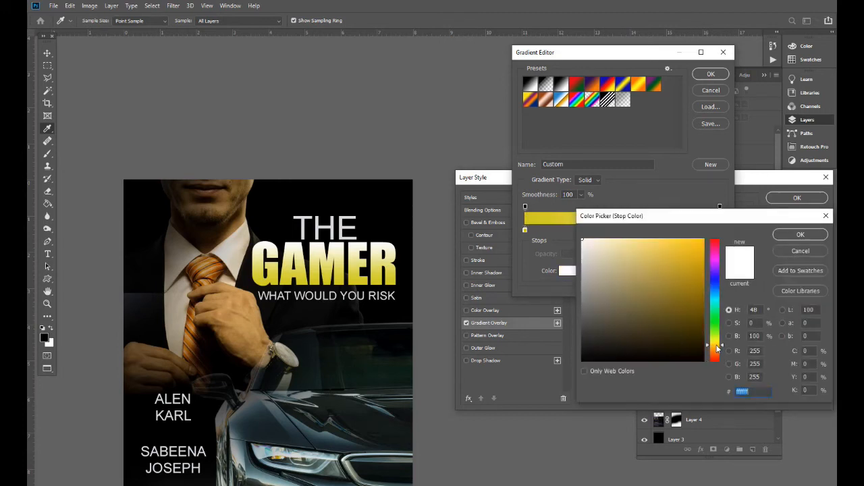
left_click_drag(677, 290, 718, 221)
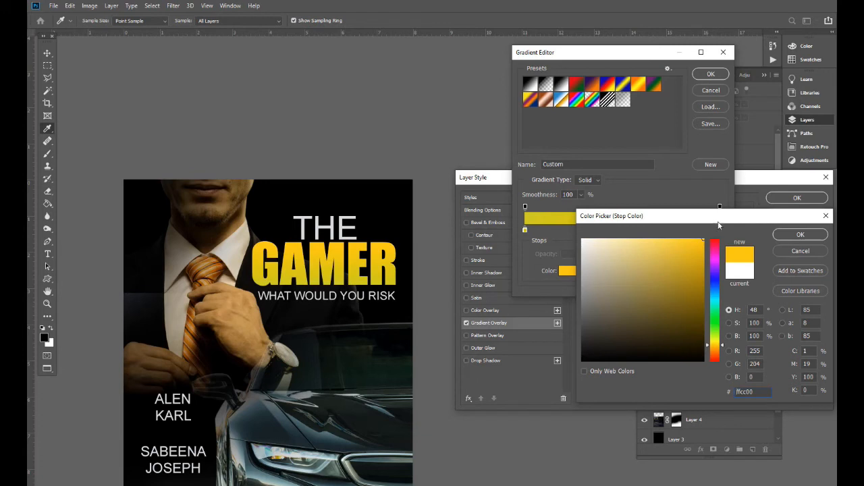
key("Return")
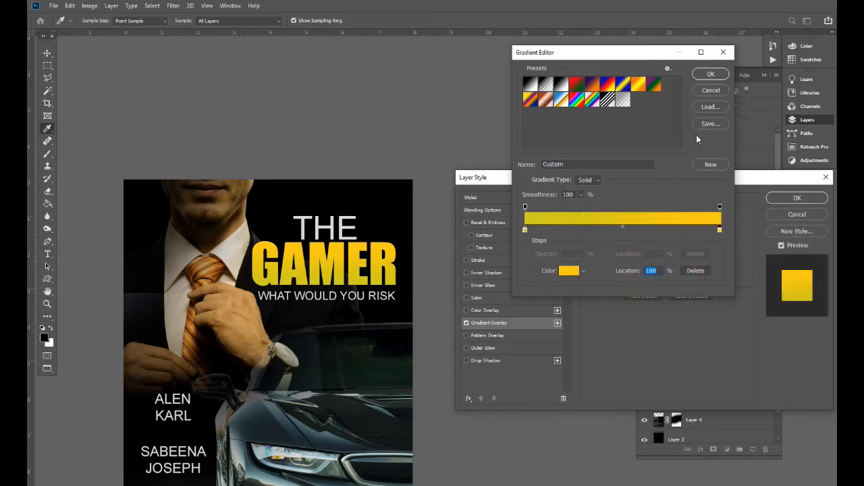
left_click(711, 74)
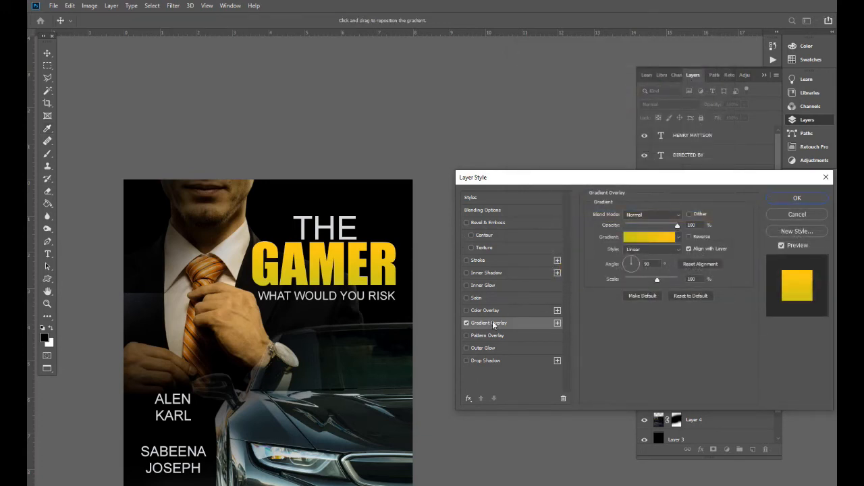
- Add Bevel & Emboss with 667% depth to GAMER and apply the layer style
left_click(485, 361)
left_click(486, 223)
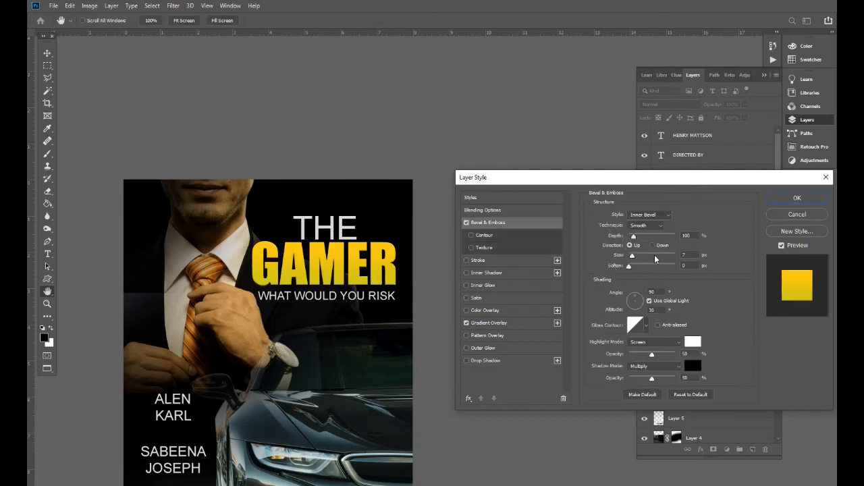
left_click(650, 226)
left_click_drag(633, 236, 634, 257)
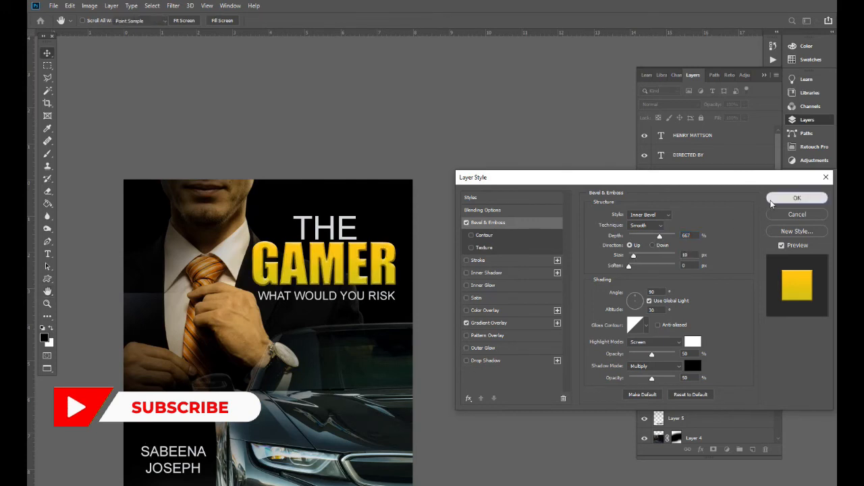
left_click(797, 198)
left_click_drag(350, 377, 372, 344)
key("s")
key("ctrl+minus")
key("ctrl+minus")
key("ctrl+plus")
key("v")
left_click_drag(376, 347, 374, 371)
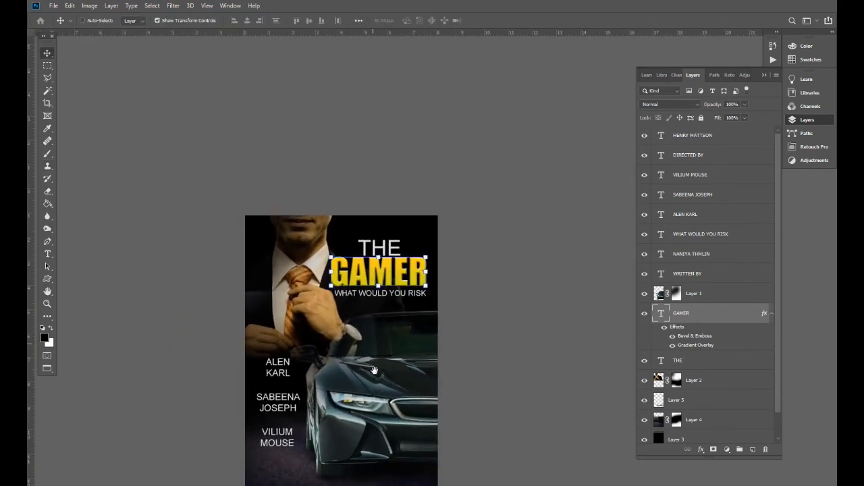
- Paint Layer 4's mask along the suit edge with a large full-opacity brush
right_click(383, 362)
left_click(400, 365)
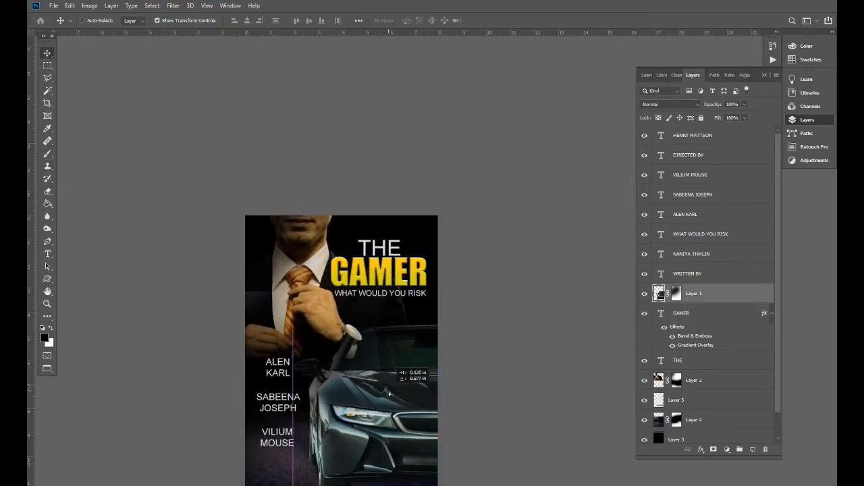
right_click(297, 275)
left_click(298, 275)
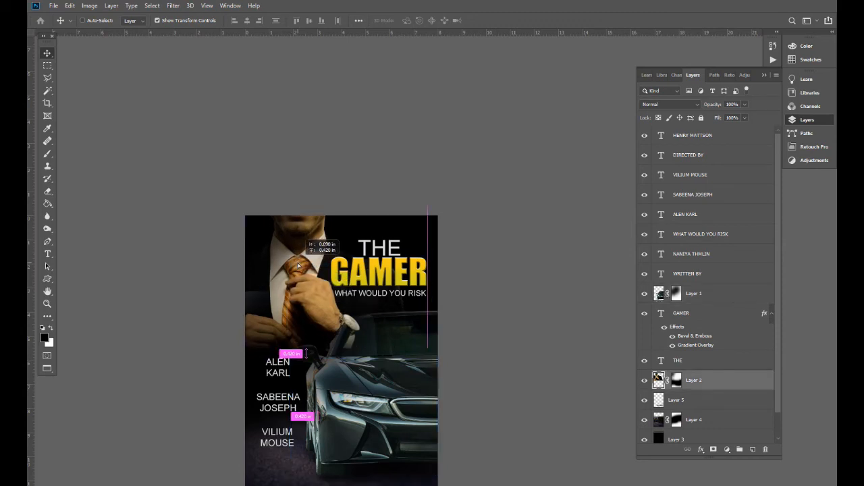
right_click(263, 478)
left_click(280, 445)
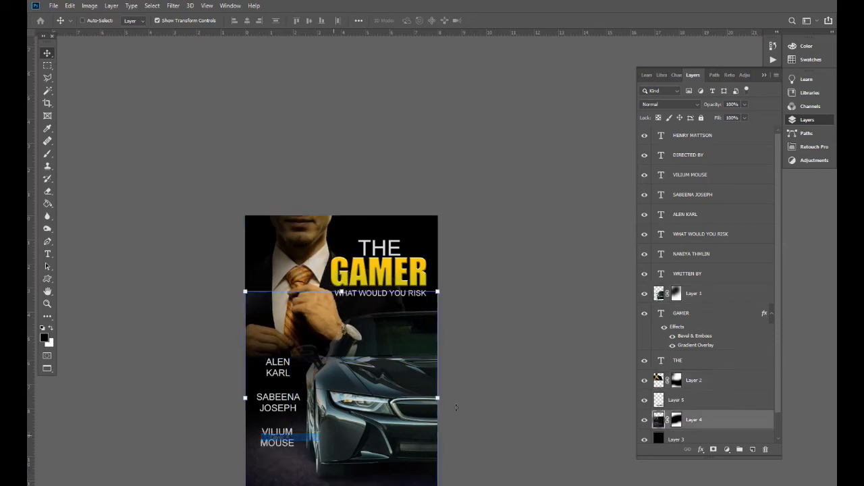
key("e")
left_click(677, 420)
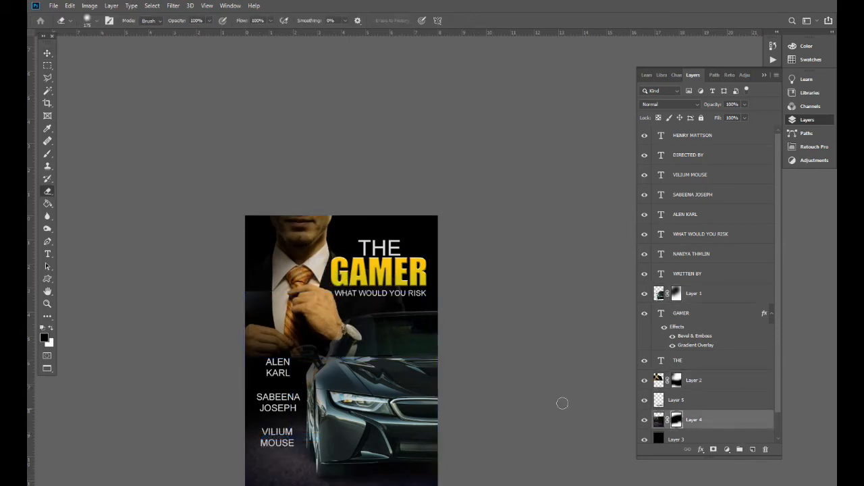
key("b")
mouse_move(247, 281)
left_mouse_down()
mouse_move(285, 276)
mouse_move(242, 290)
mouse_move(415, 247)
left_mouse_up()
key("0")
scroll(453, 324, "down", 1)
- Reselect the car layer and begin creating a new layer above it
key("v")
key("ctrl+minus")
key("s")
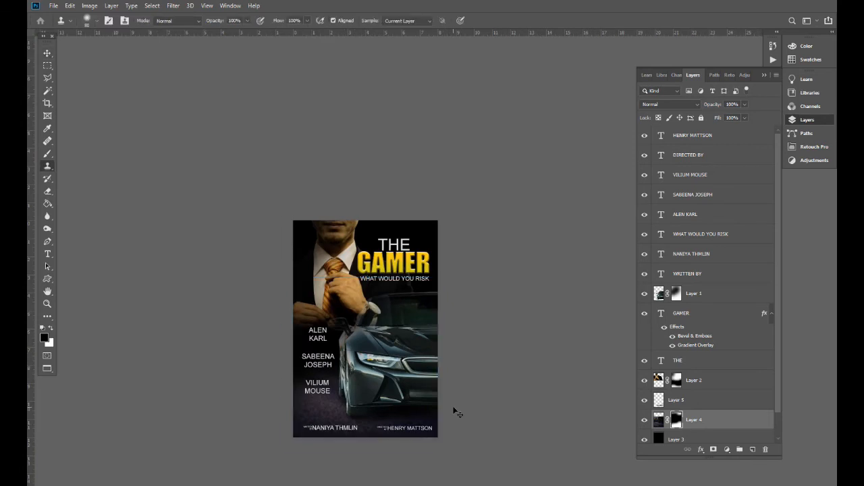
key("ctrl+plus")
left_click_drag(370, 389, 373, 383)
key("ctrl+plus")
key("v")
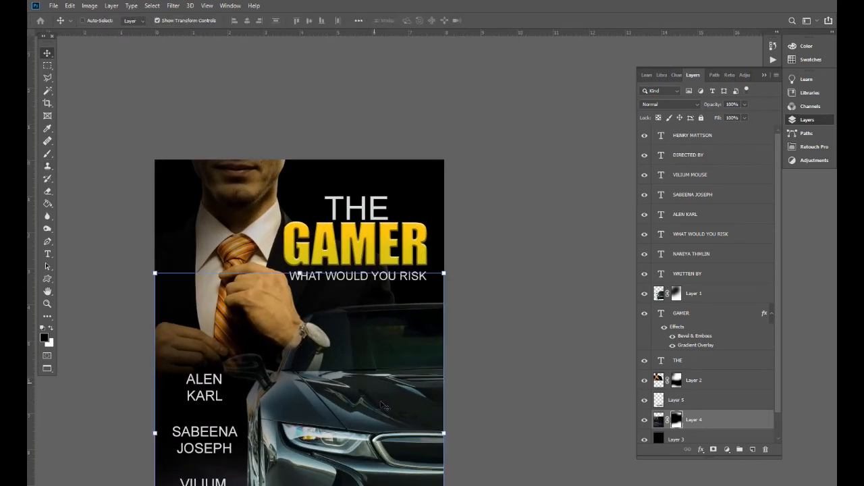
key("ctrl+minus")
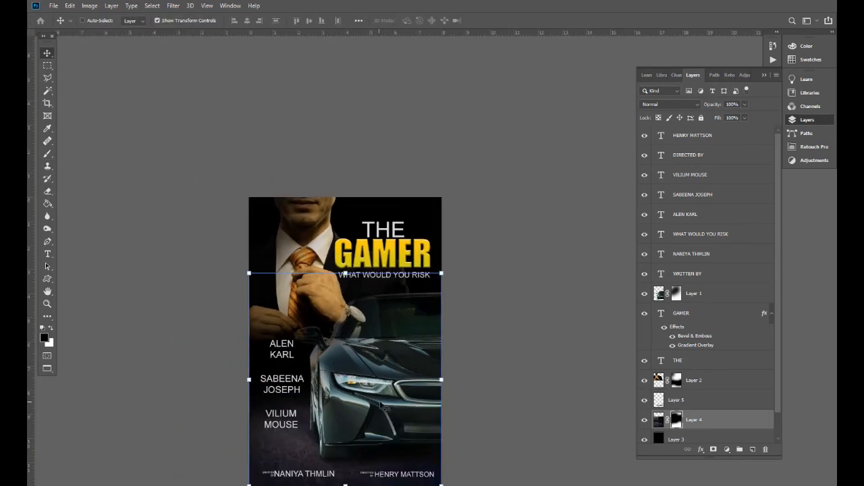
left_click(405, 365, "ctrl")
key("ctrl+minus")
key("ctrl+plus")
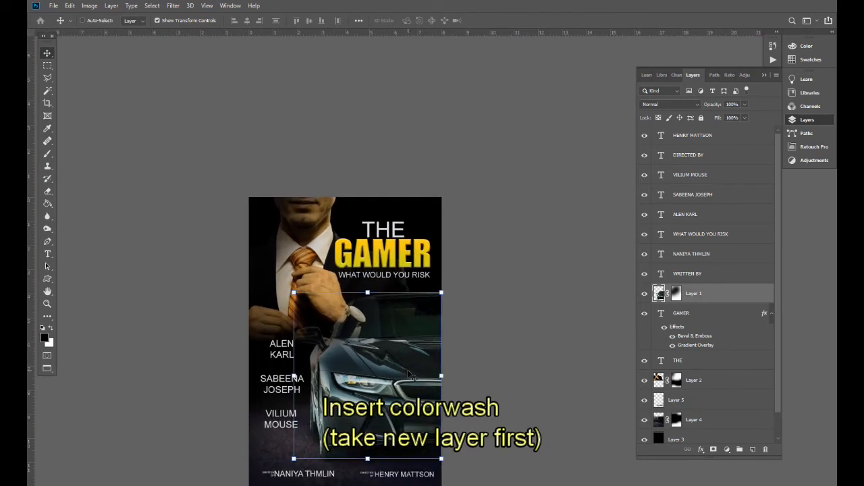
key("ctrl+shift+n")
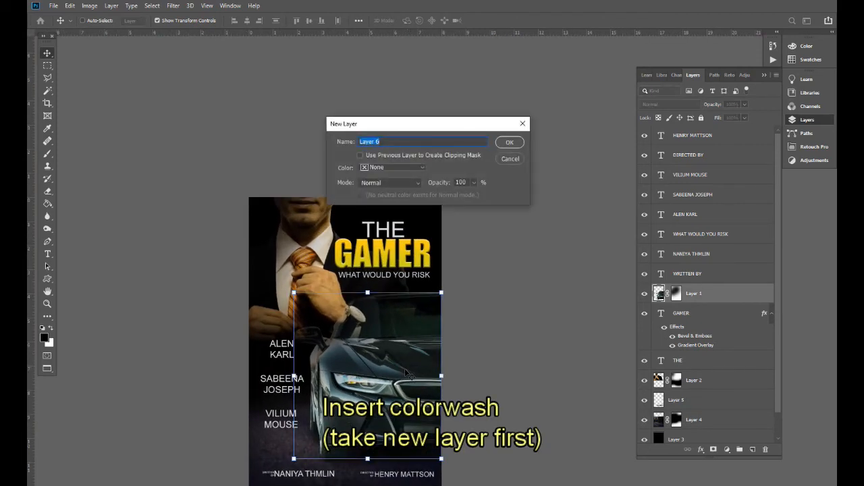
- Create the empty Layer 6 and choose the standard Brush Tool
key("Return")
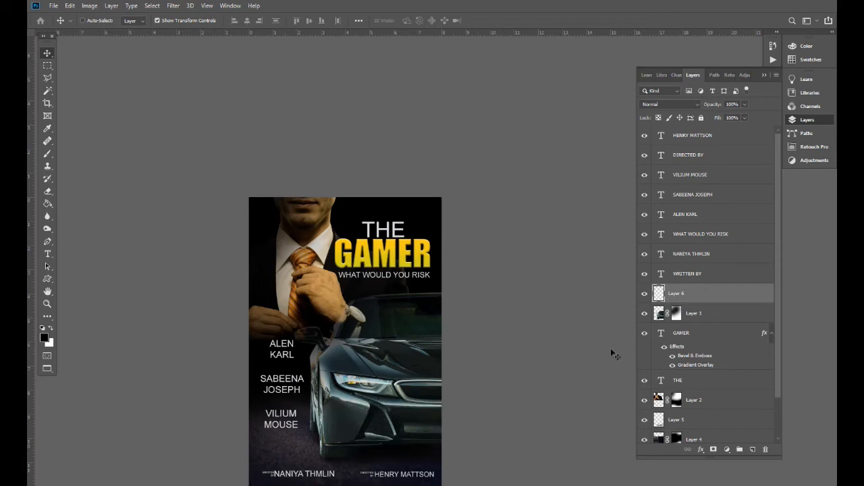
left_click(47, 153)
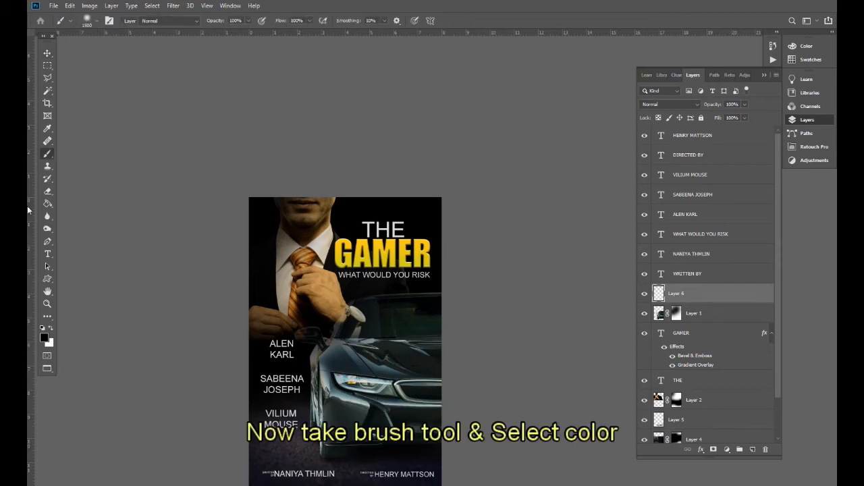
right_click(46, 156)
left_click(74, 155)
- Set the foreground painting colour to bright yellow fffc00
left_click(45, 338)
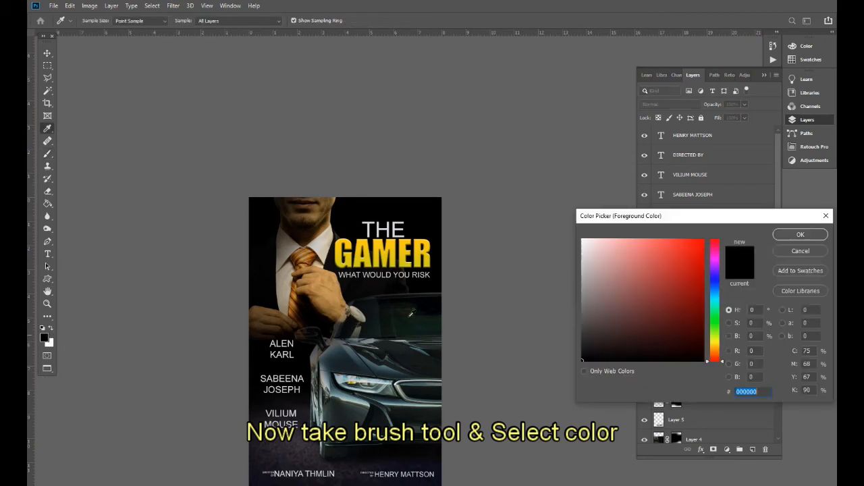
left_click(714, 341)
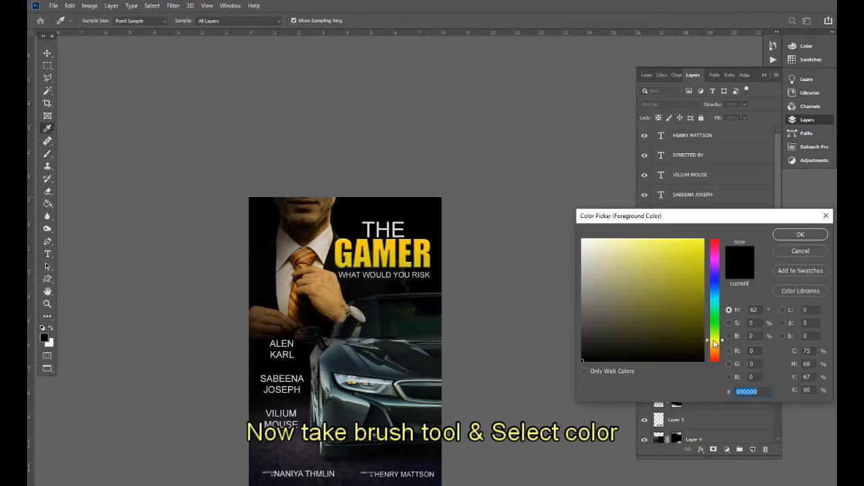
left_click(694, 247)
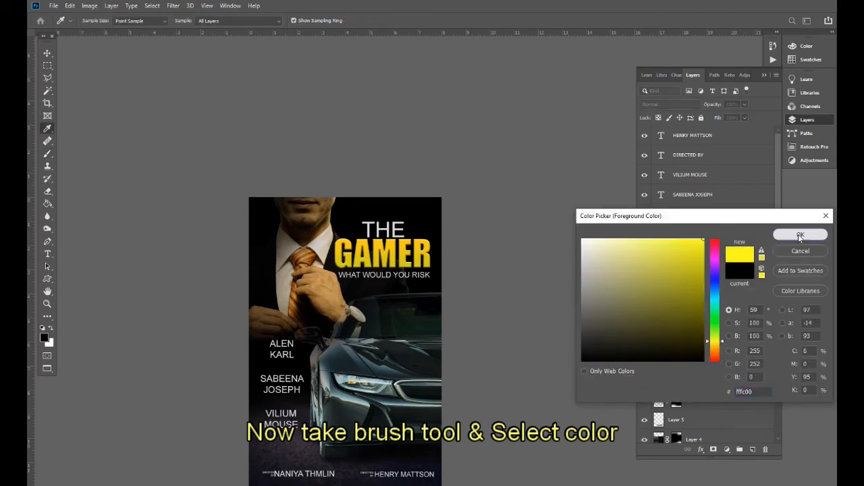
left_click(800, 234)
left_click_drag(458, 328, 417, 316)
- Paint a soft yellow wash over the upper right and the car with a 2800 px brush
key("bracketright")
key("bracketright")
key("bracketright")
key("bracketright")
key("bracketright")
key("bracketright")
key("bracketright")
key("bracketright")
key("bracketright")
key("bracketright")
key("bracketright")
key("bracketright")
key("bracketright")
left_click(388, 290)
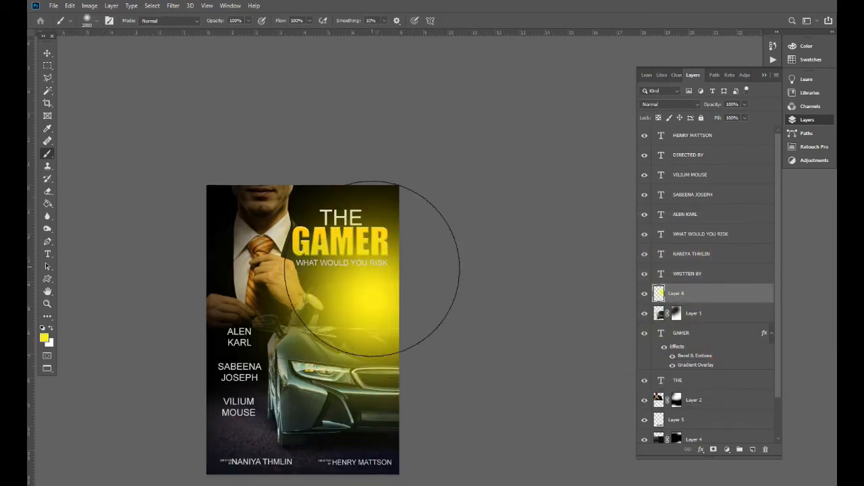
left_click(394, 270)
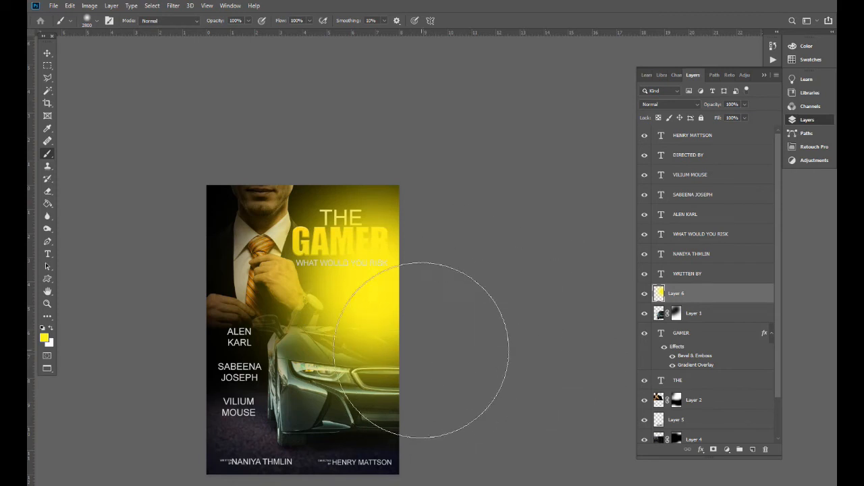
left_click(422, 310)
- Set the yellow layer to Overlay blending and scale it up to about 110%
key("v")
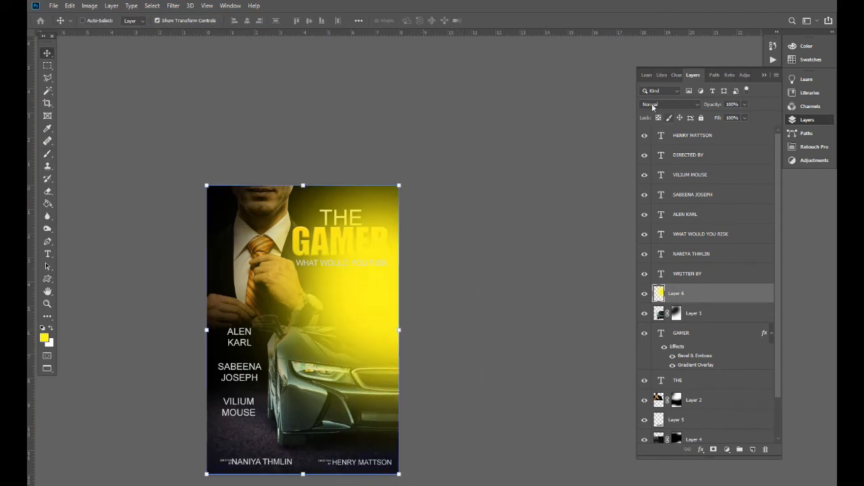
left_click(683, 104)
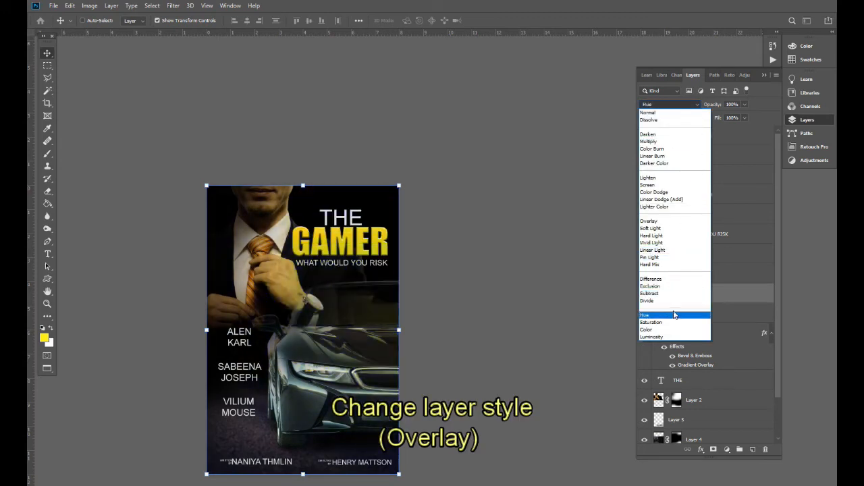
left_click(672, 223)
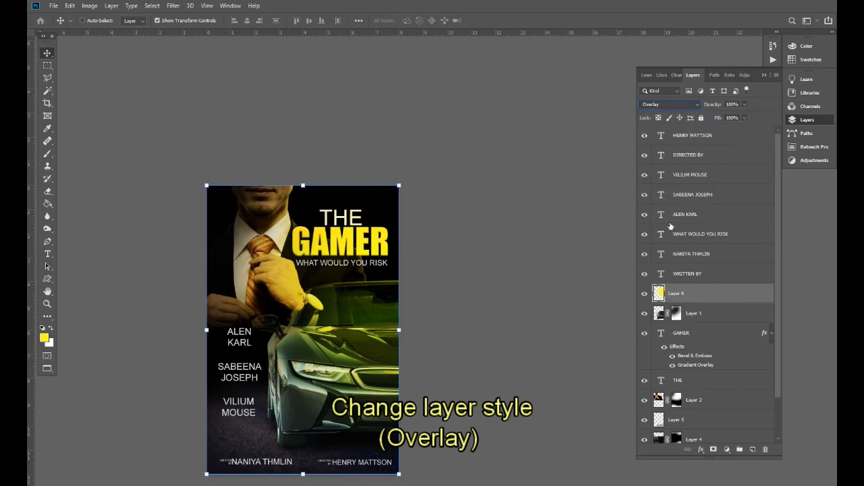
key("ctrl+t")
mouse_move(399, 185)
left_mouse_down()
mouse_move(399, 177)
mouse_move(389, 184)
left_mouse_up()
key("Return")
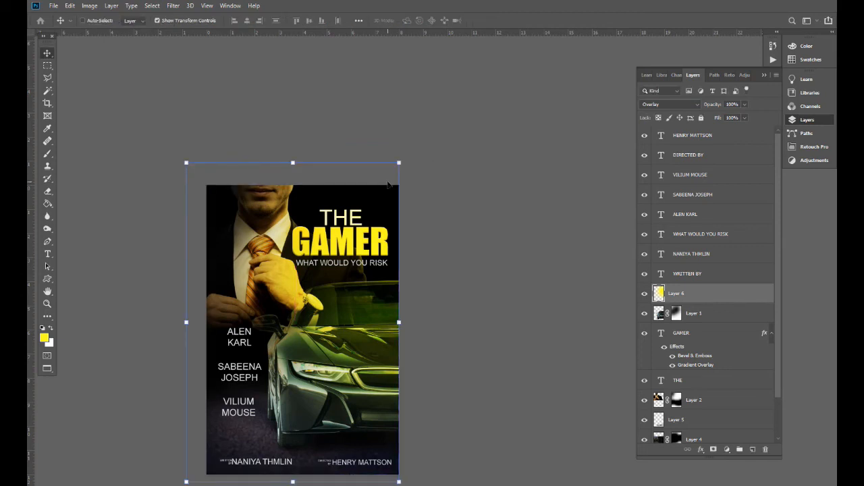
- Lower the yellow Layer 6's opacity to 53%
left_click(744, 104)
left_click_drag(745, 117, 727, 116)
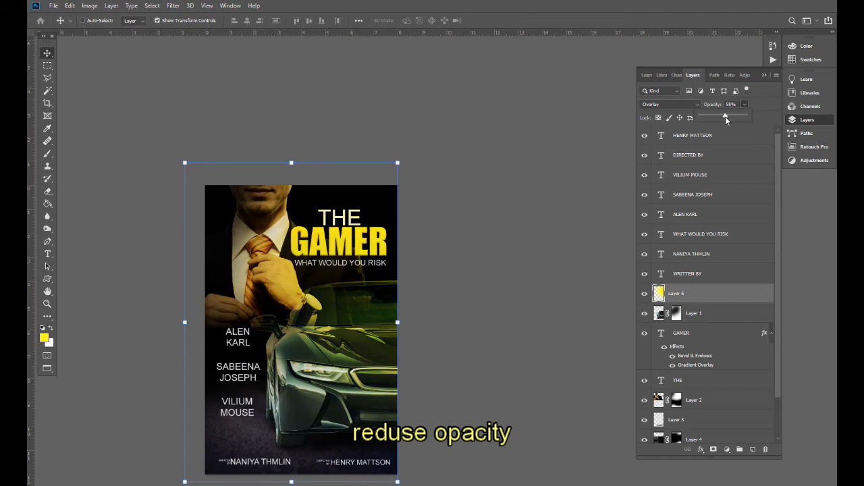
left_click(329, 351)
key("s")
key("v")
left_click_drag(326, 419, 365, 358)
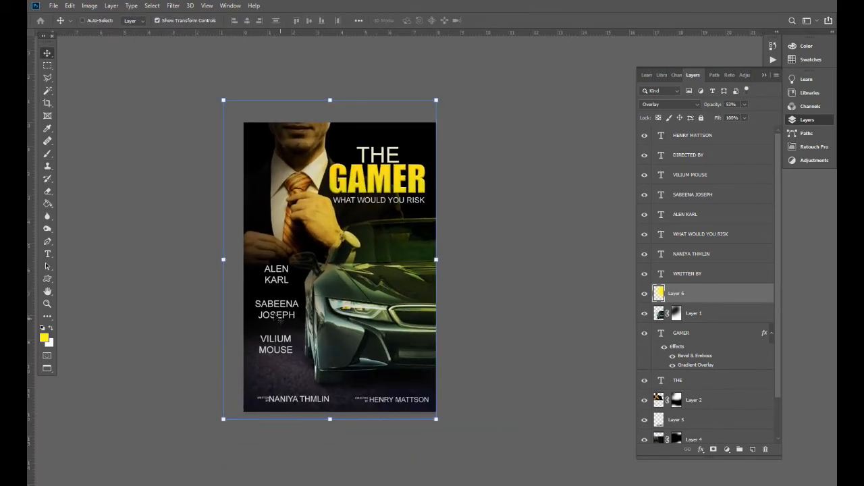
scroll(397, 399, "down", 2)
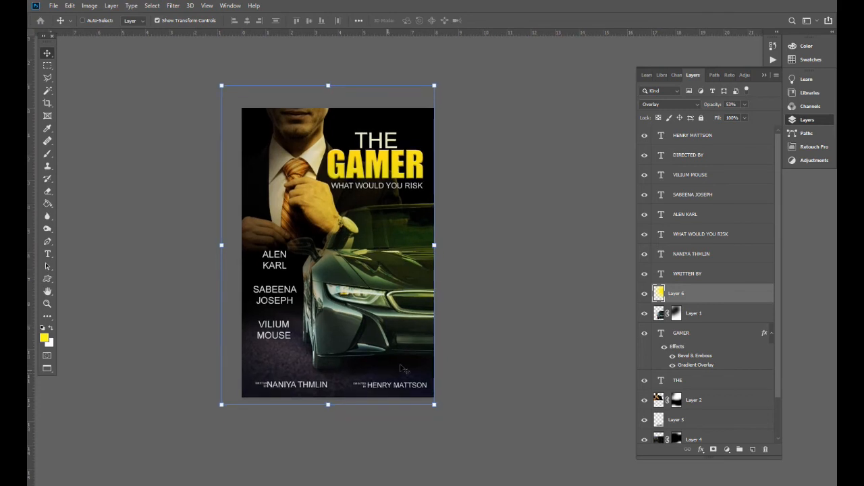
- On a new Layer 7, brush a golden wash over the lower left of the poster
left_click(752, 449)
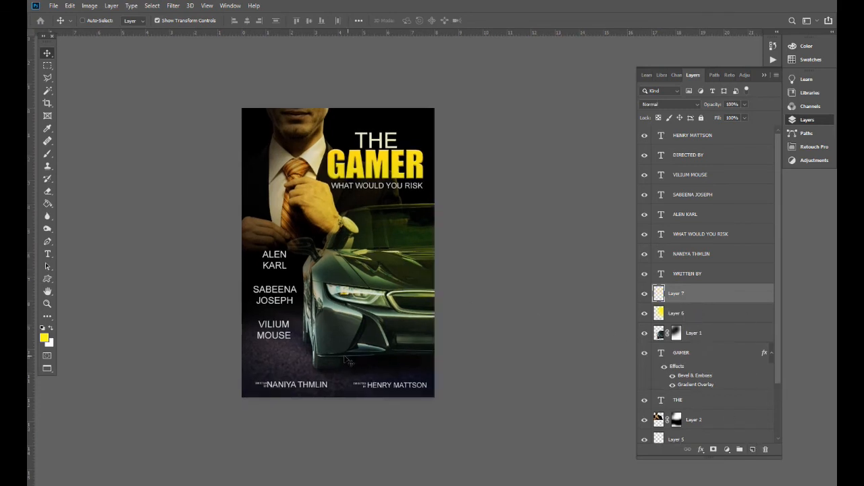
key("b")
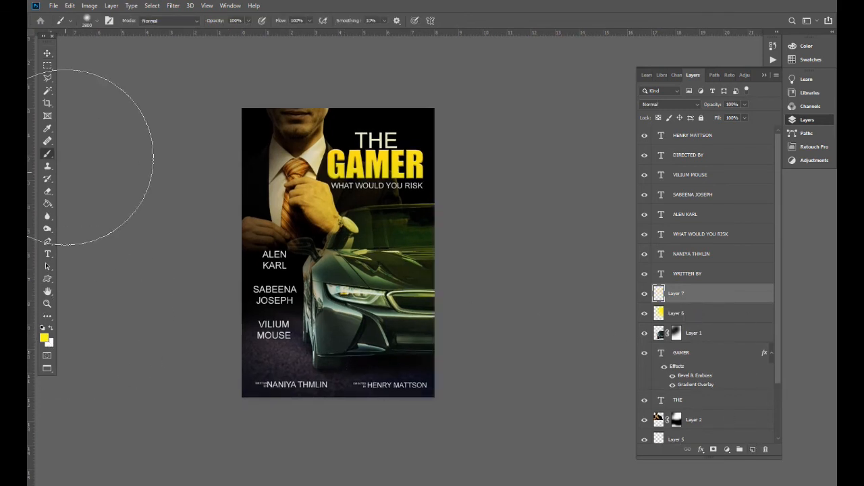
left_click(45, 338)
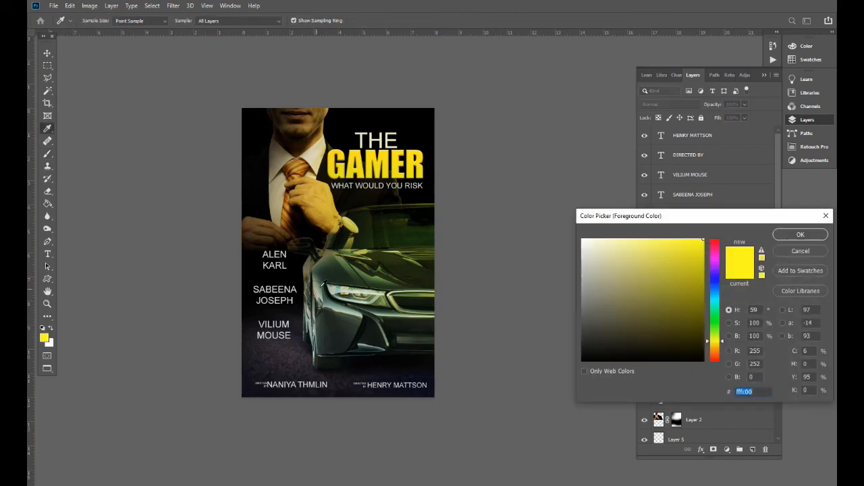
left_click_drag(718, 347, 715, 350)
left_click(702, 299)
left_click_drag(702, 299, 699, 286)
left_click(698, 261)
left_click_drag(715, 351, 719, 346)
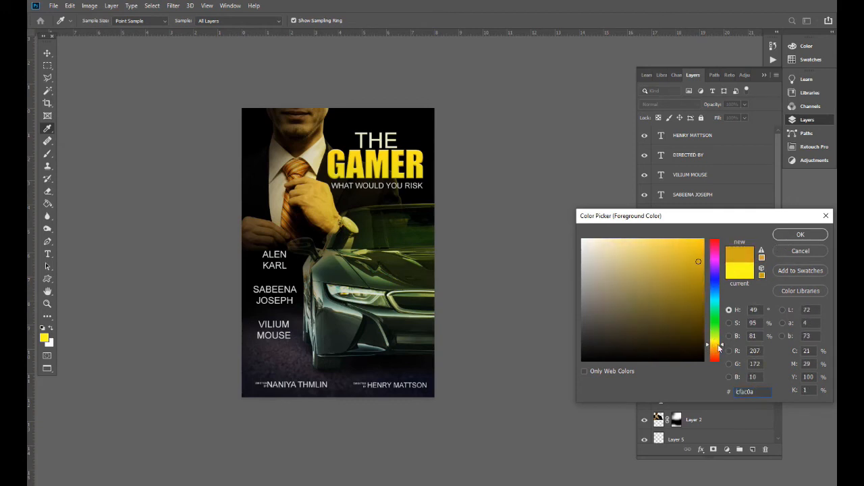
left_click(798, 235)
mouse_move(259, 387)
left_mouse_down()
mouse_move(315, 426)
mouse_move(249, 421)
mouse_move(207, 332)
mouse_move(229, 471)
left_mouse_up()
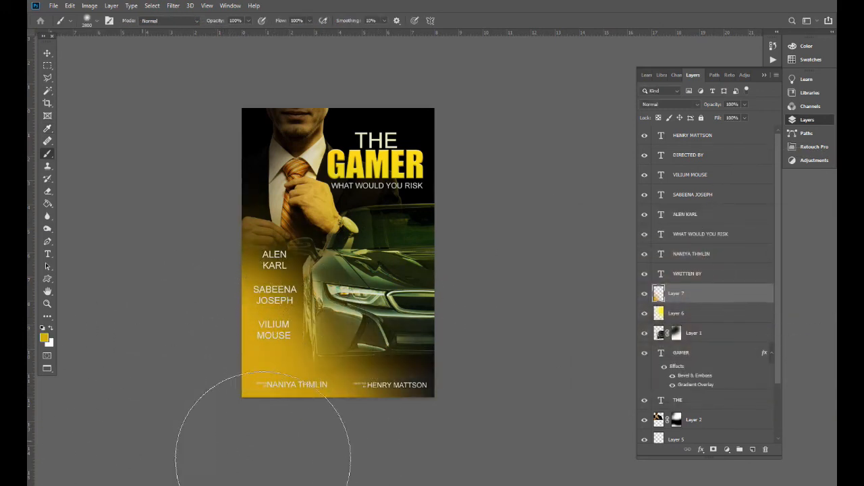
- Blend the golden Layer 7 in Overlay mode for a warm glow
key("v")
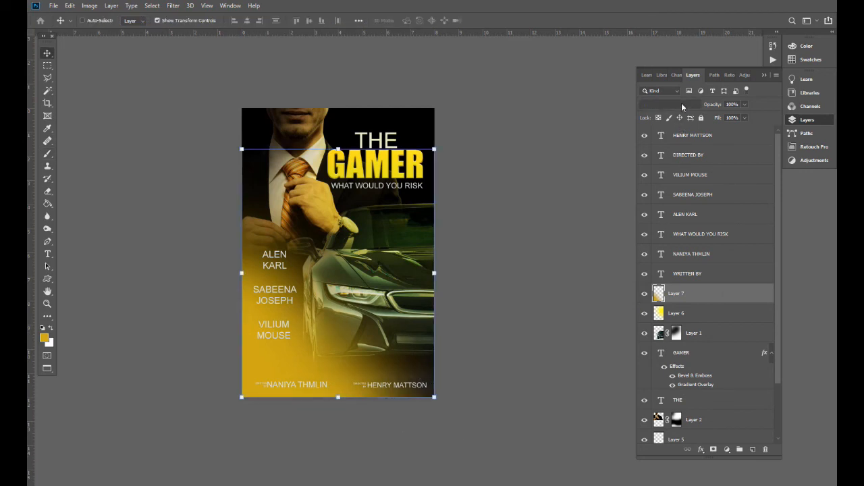
left_click(681, 107)
left_click(662, 223)
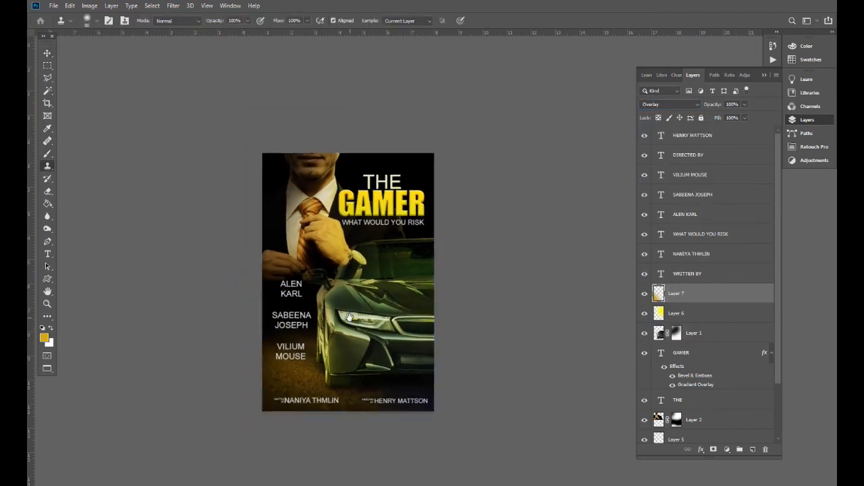
key("ctrl+plus")
key("ctrl+minus")
key("ctrl+minus")
key("ctrl+plus")
key("ctrl+plus")
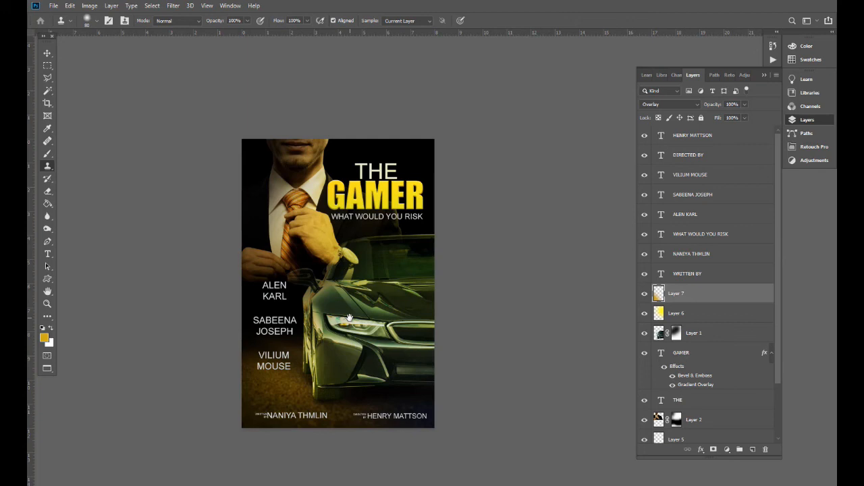
key("ctrl+plus")
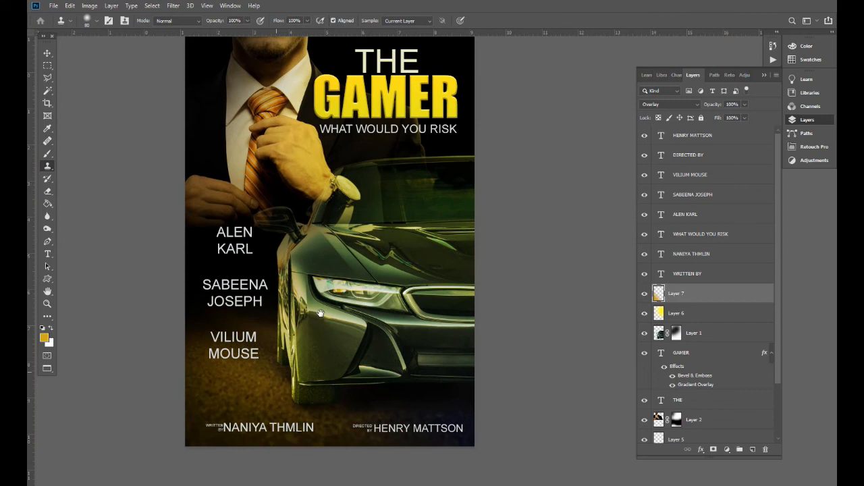
left_click_drag(321, 313, 342, 347)
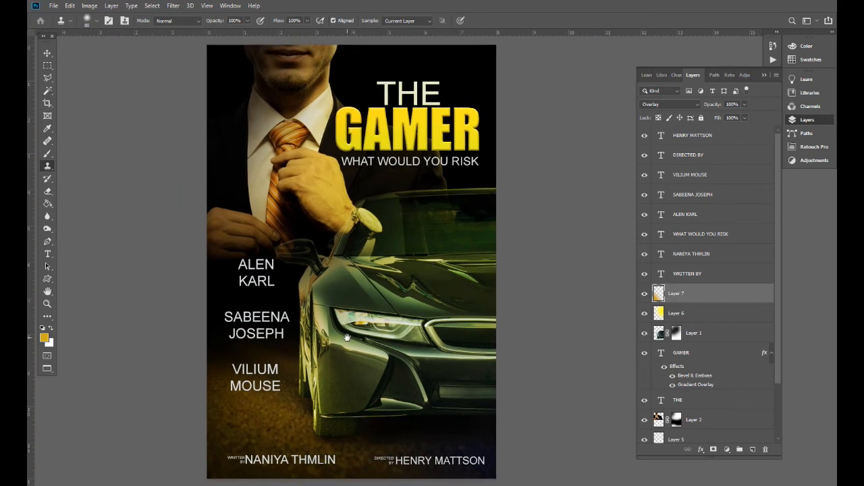
key("t")
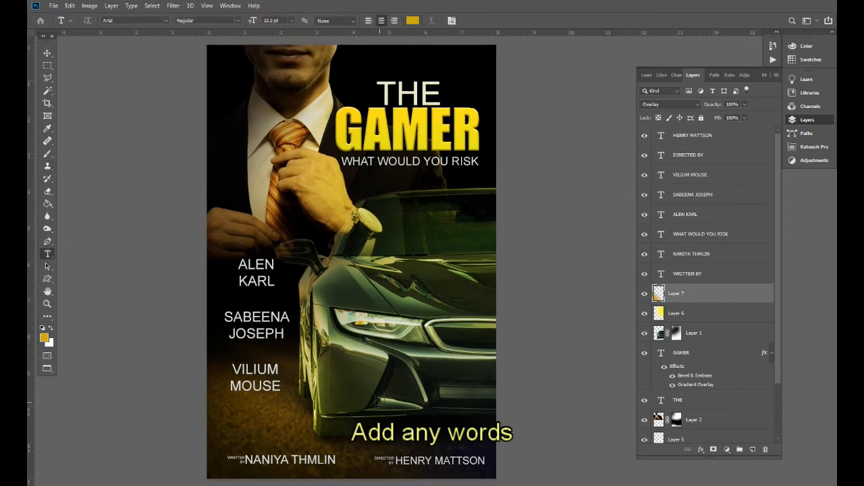
- Add the text 'AUG 21' over the car and colour it red
left_click(315, 399)
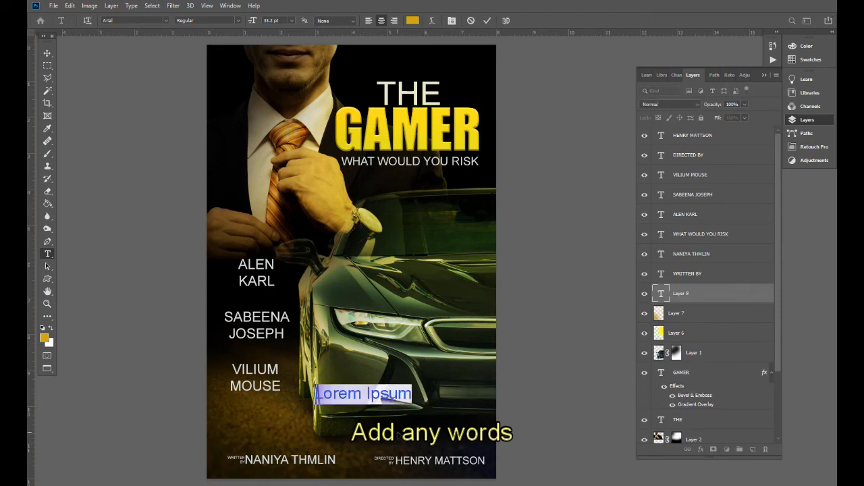
type("AUG")
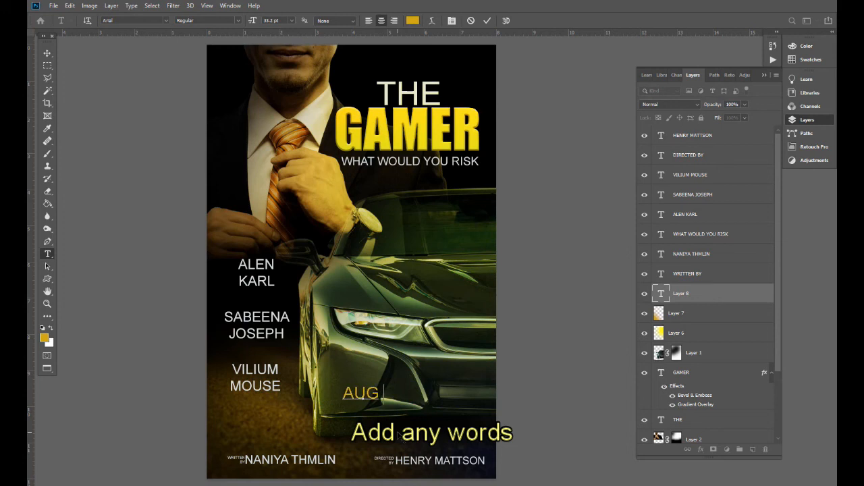
type(" 21")
key("ctrl+Return")
left_click_drag(381, 421, 418, 445)
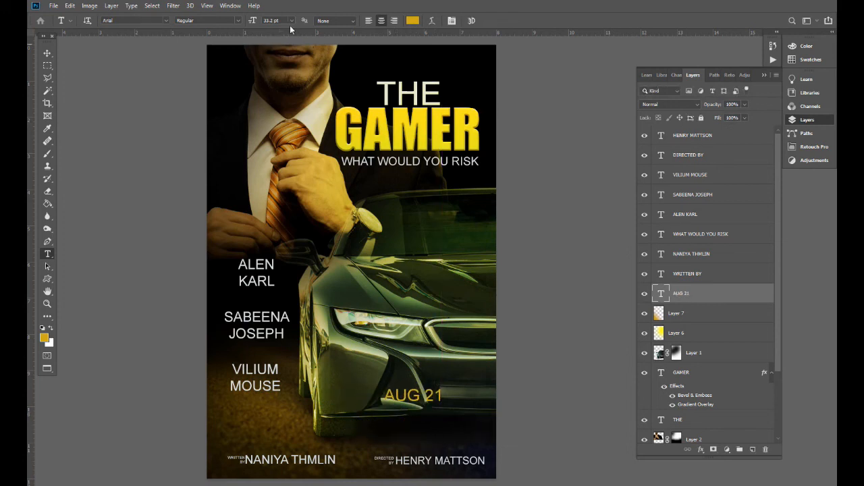
left_click(412, 20)
left_click(714, 242)
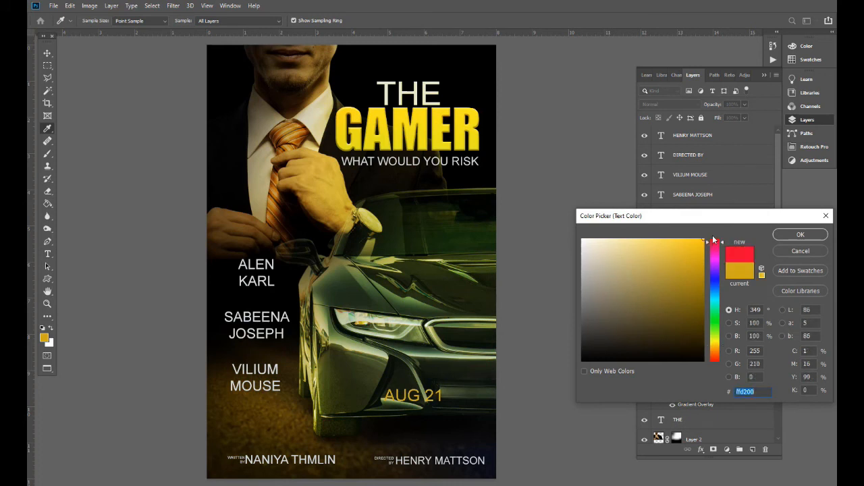
left_click(786, 235)
- Resize the AUG 21 text and centre it just below the WHAT WOULD YOU RISK tagline
key("ctrl+t")
left_click_drag(443, 388, 445, 174)
key("Return")
key("ctrl+t")
key("Return")
left_click_drag(454, 210, 442, 216)
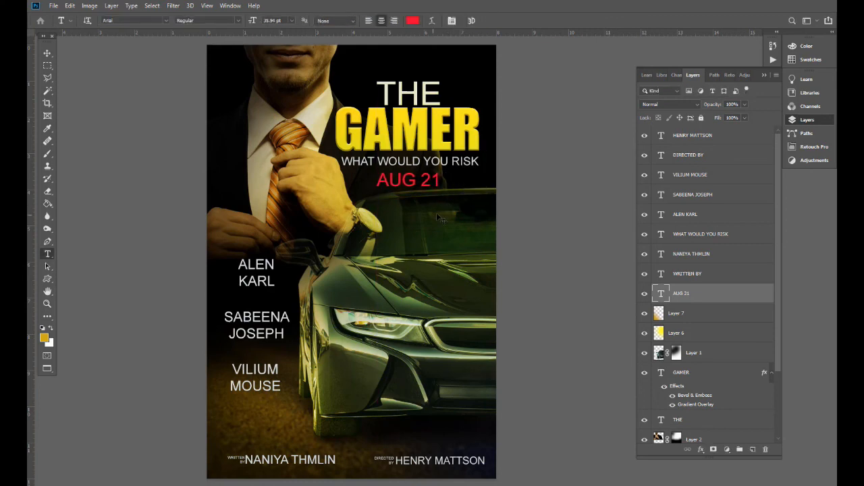
key("s")
scroll(446, 216, "down", 4)
scroll(462, 215, "up", 2)
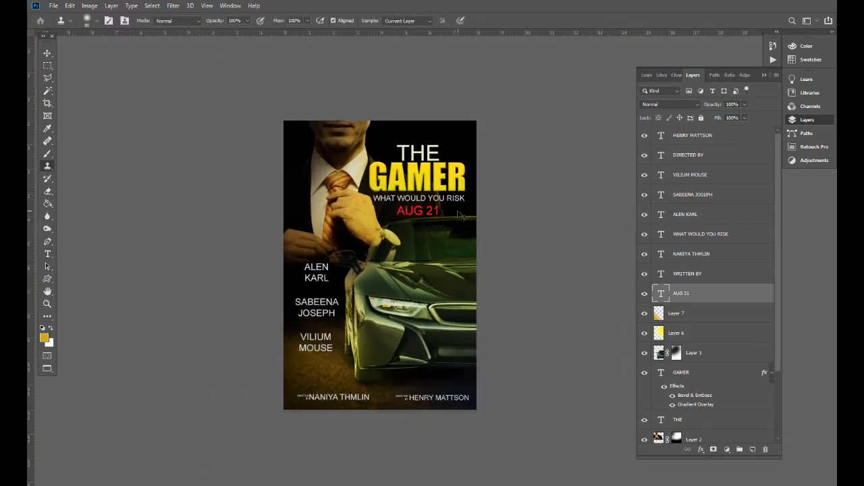
scroll(459, 215, "up", 2)
right_click(386, 335)
left_click(397, 341)
key("b")
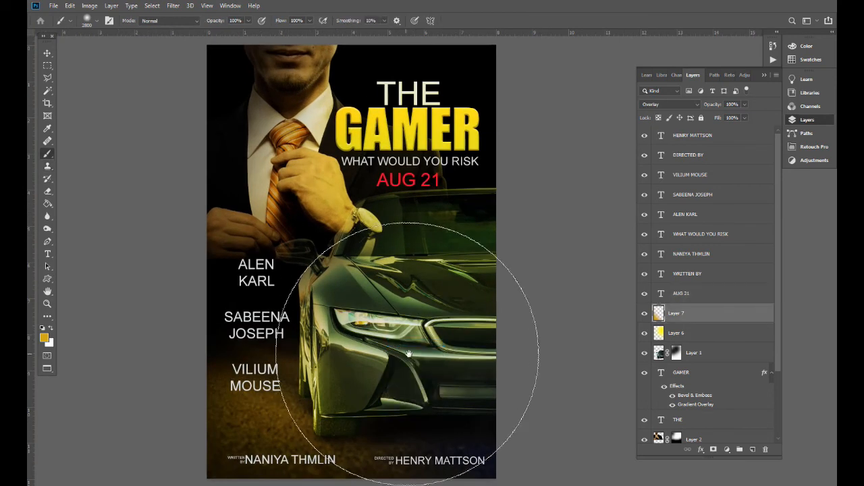
scroll(405, 353, "down", 2)
left_click(659, 353)
key("bracketleft")
key("bracketleft")
key("bracketleft")
key("bracketleft")
key("bracketleft")
key("bracketleft")
key("bracketleft")
key("bracketleft")
key("bracketleft")
key("bracketleft")
key("bracketleft")
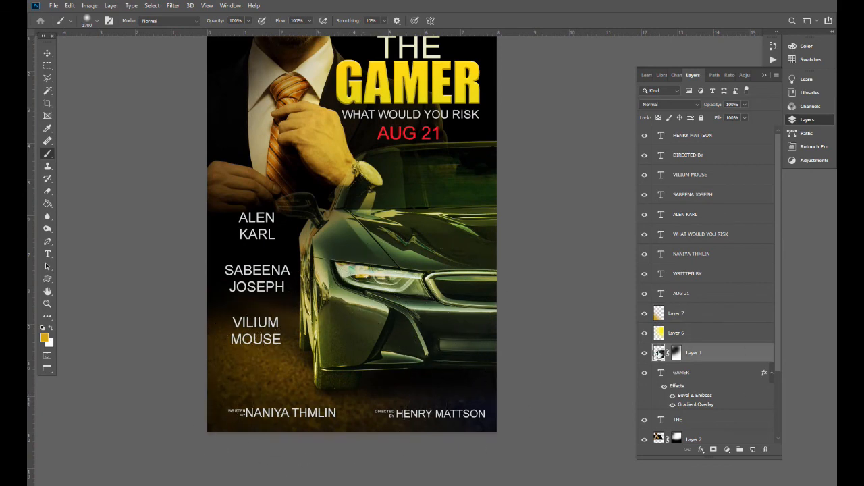
key("ctrl+minus")
key("ctrl+minus")
key("v")
key("ctrl+plus")
key("ctrl+plus")
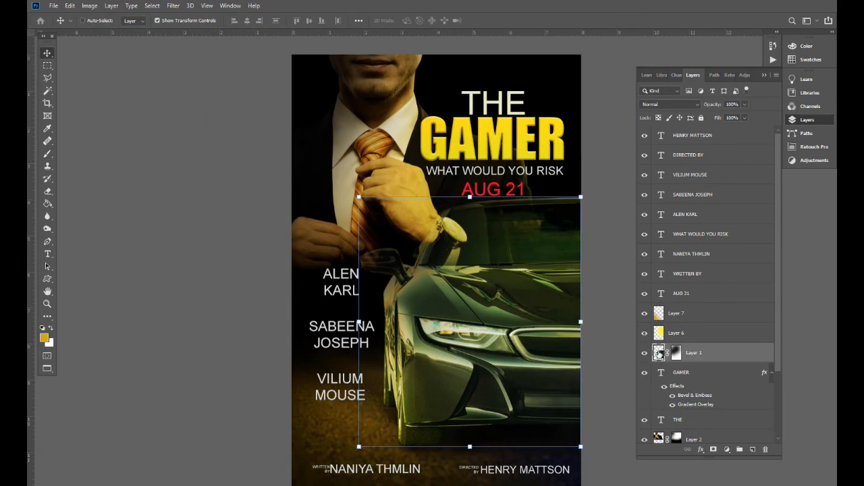
key("s")
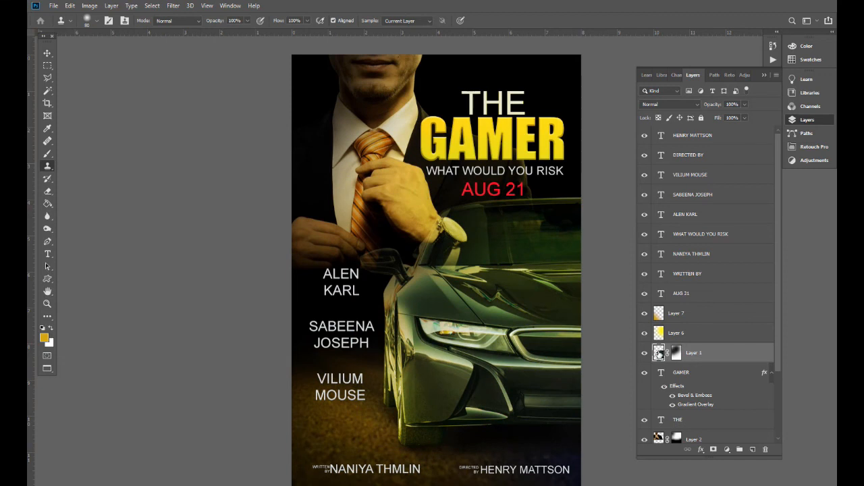